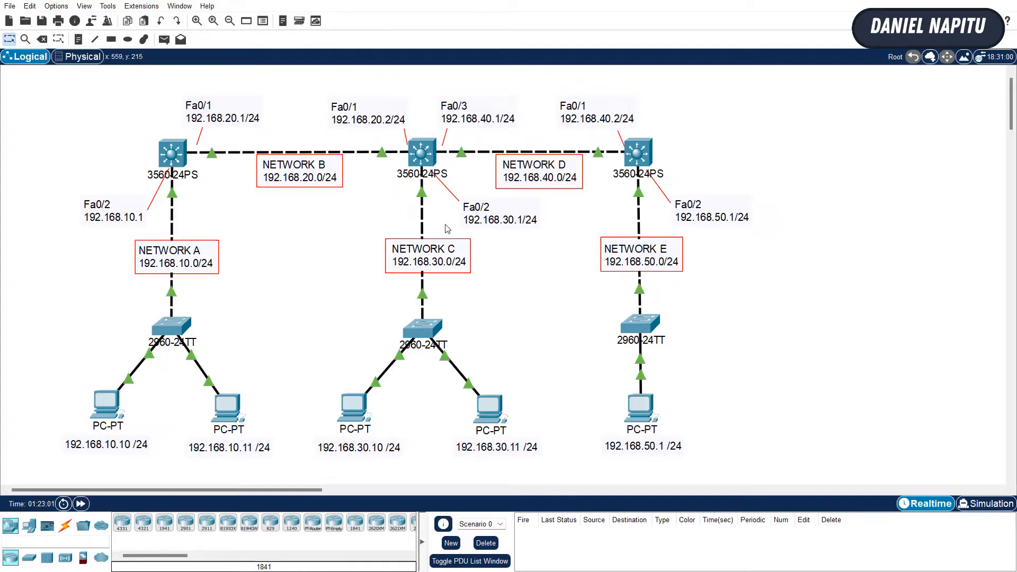
Step: Display the running configuration of the 3560 multilayer switch on Network A from privileged mode, paging down to the FastEthernet interfaces
click(171, 158)
drag(466, 74, 619, 64)
key(Return)
key(Return)
key(Return)
text(ena)
key(Return)
text(sh run)
key(Return)
key(space)
key(space)
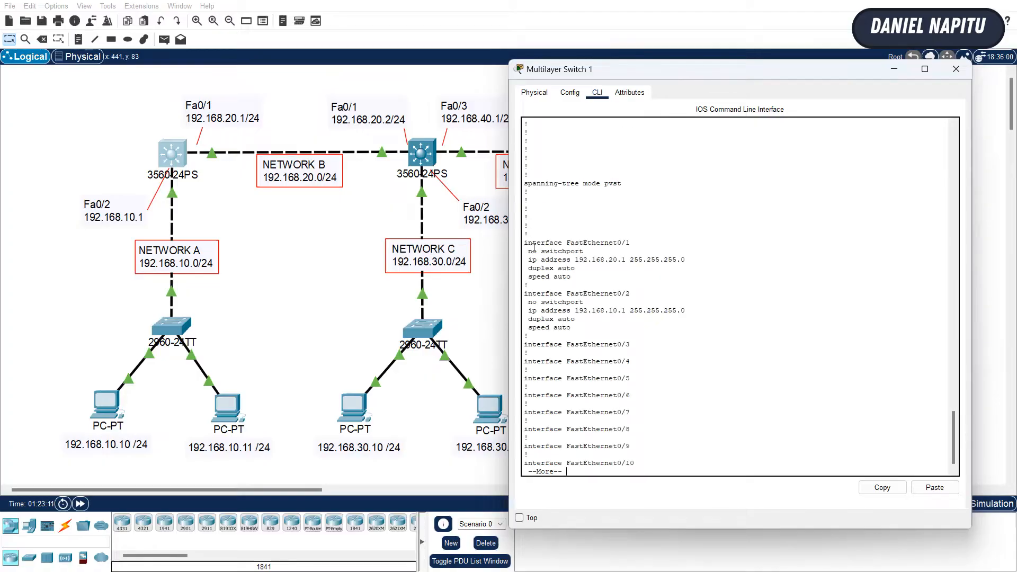
Step: Examine the FastEthernet0/1 and FastEthernet0/2 address settings, page to the end of the configuration and close the switch window
drag(527, 243, 571, 328)
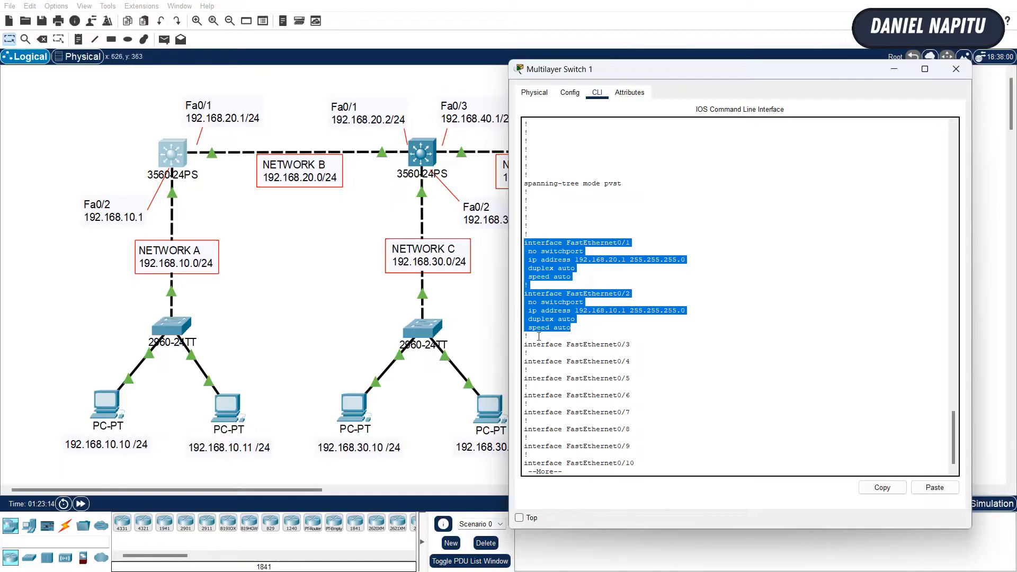
click(660, 473)
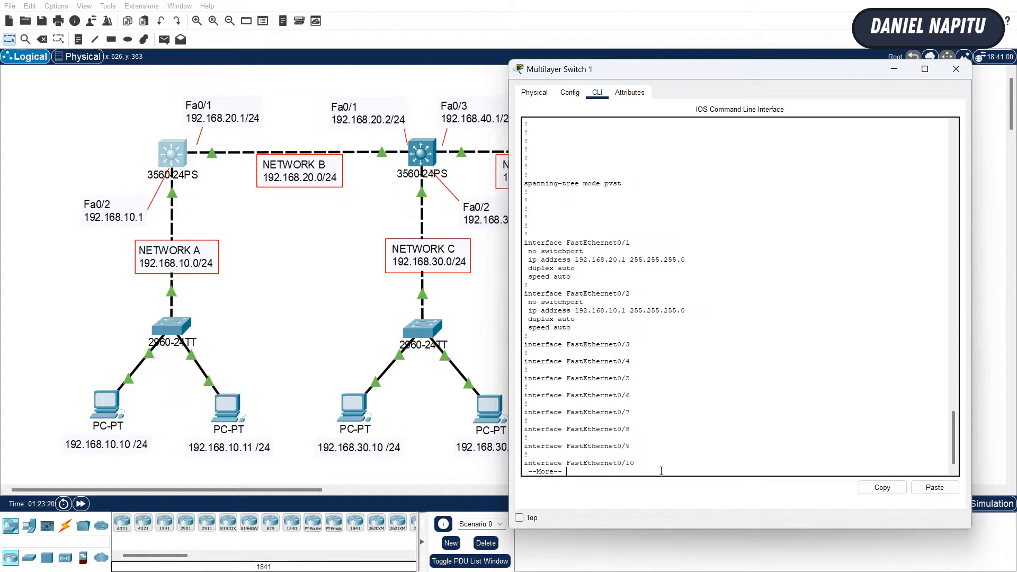
key(space)
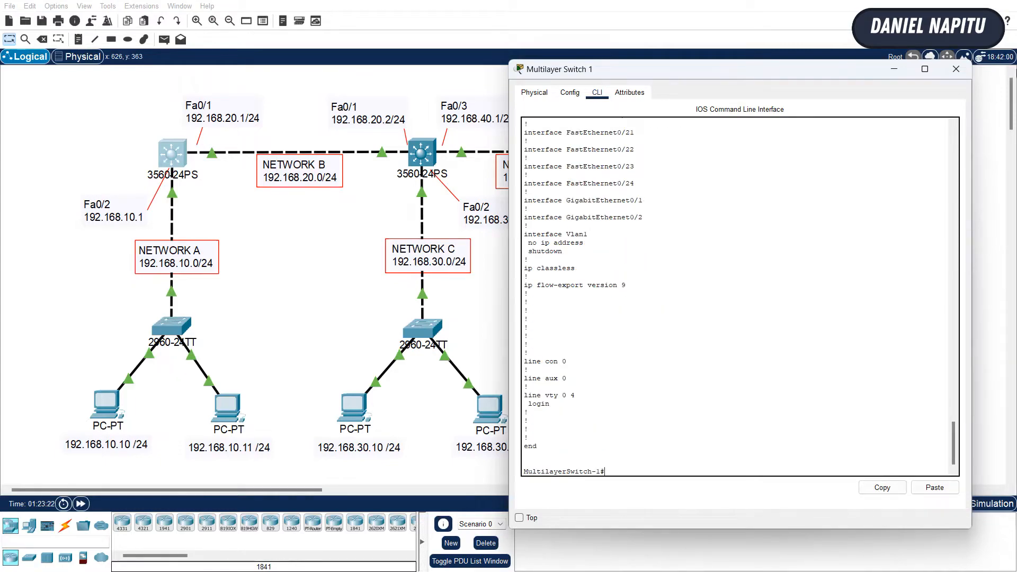
click(956, 69)
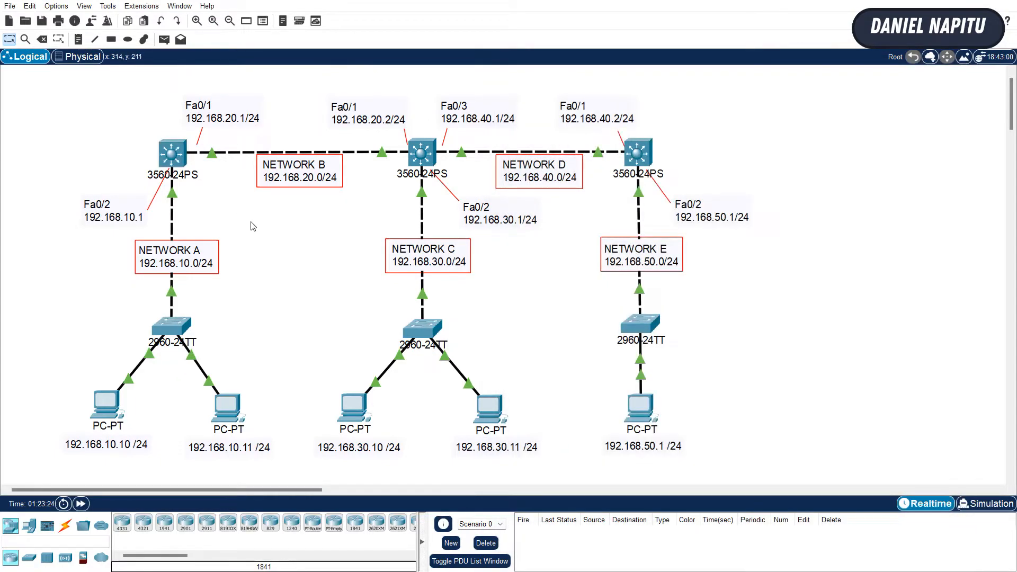
Step: Enter global configuration mode on Multilayer Switch 1 and enable RIP routing with version 2
click(177, 155)
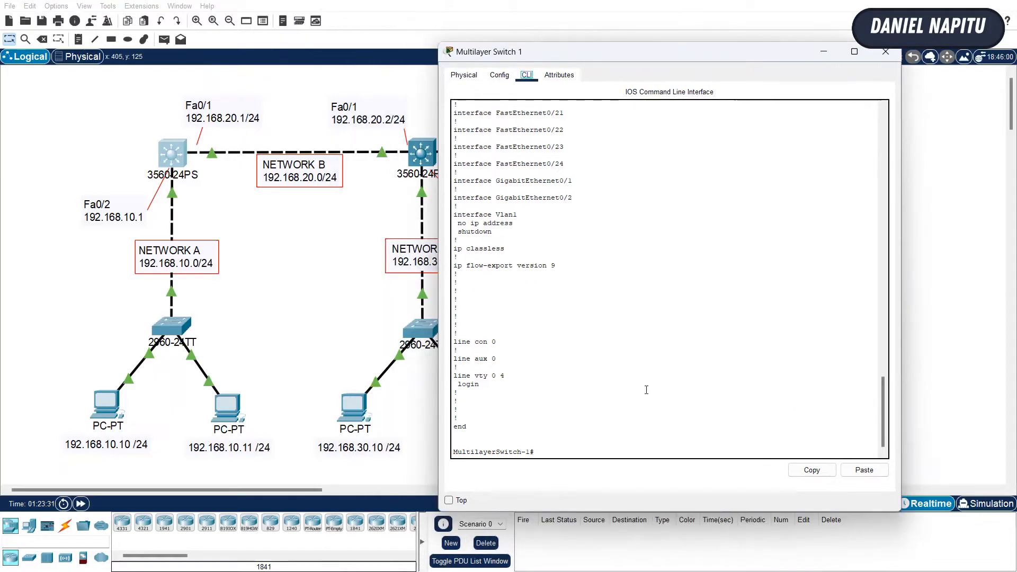
click(646, 390)
text(conf ter)
key(Return)
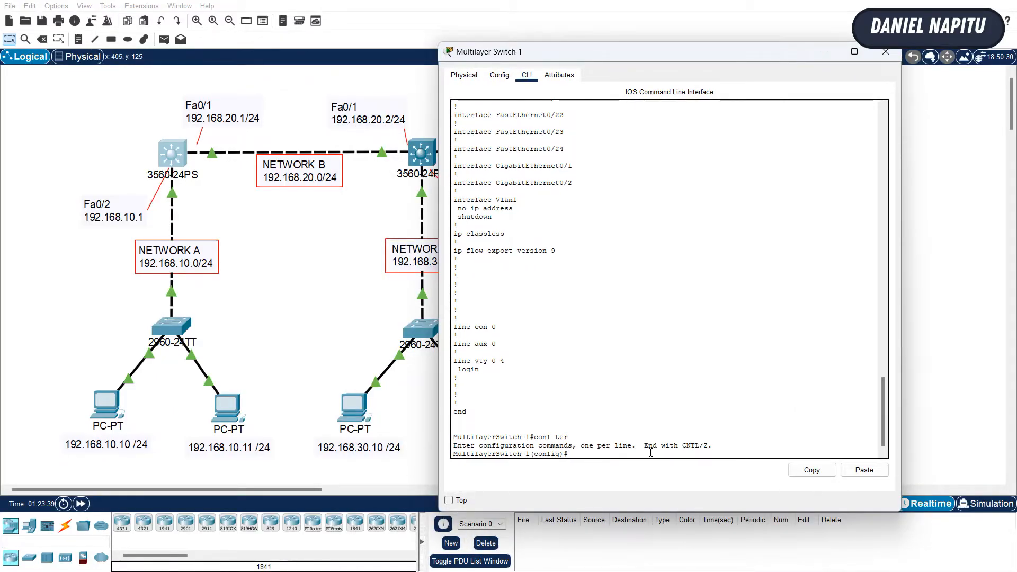
text(router rip)
key(Return)
text(versi)
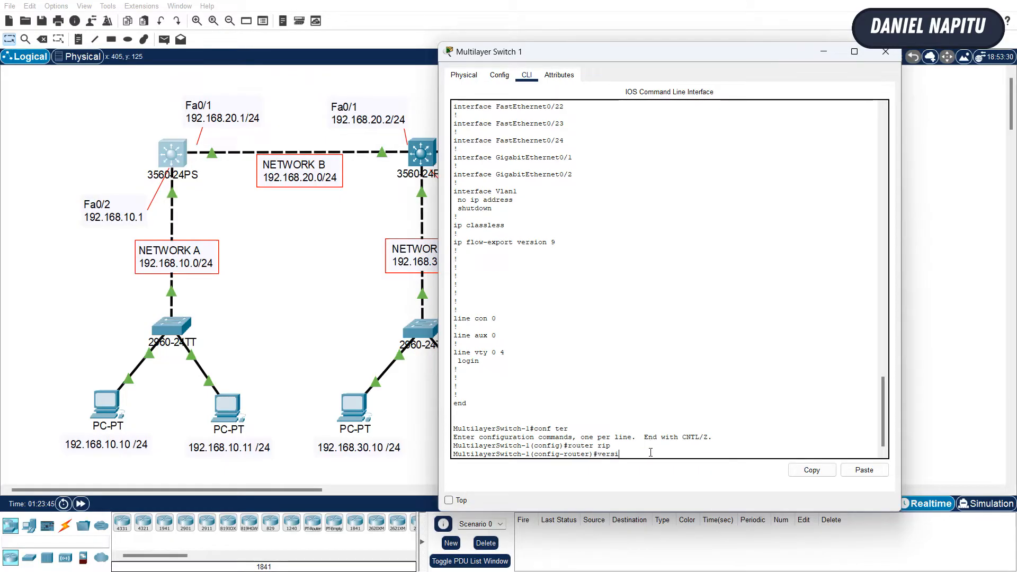
text(on 2)
key(Return)
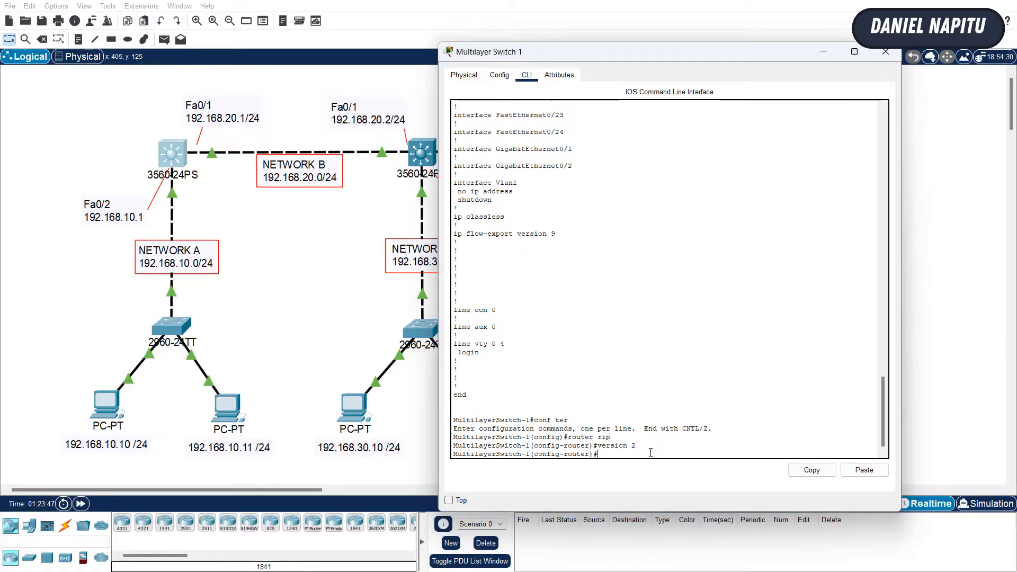
Step: Add networks 192.168.10.0 and 192.168.20.0 to the RIP configuration on Multilayer Switch 1
text(network)
drag(569, 55, 607, 44)
text(network)
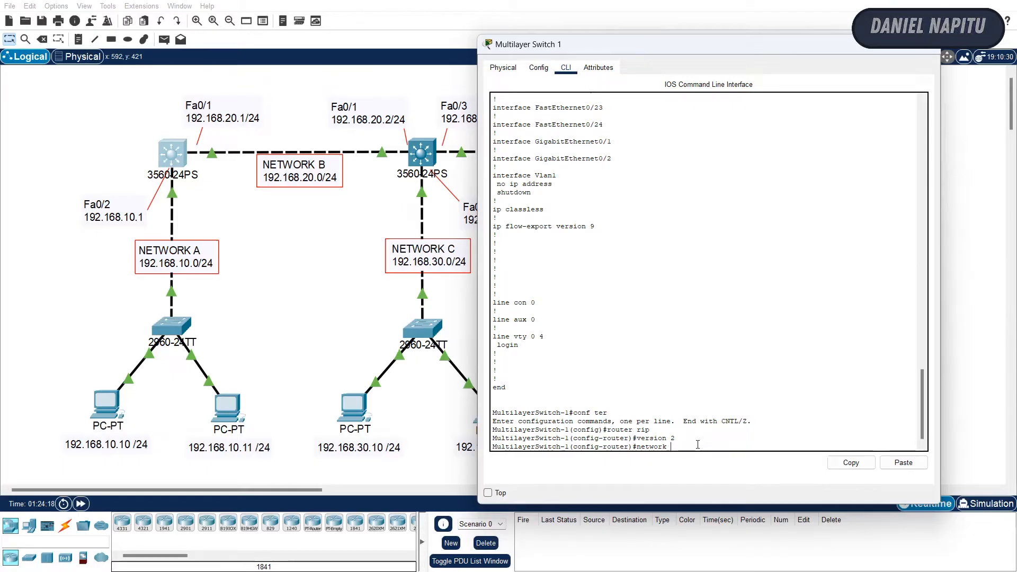
text(1)
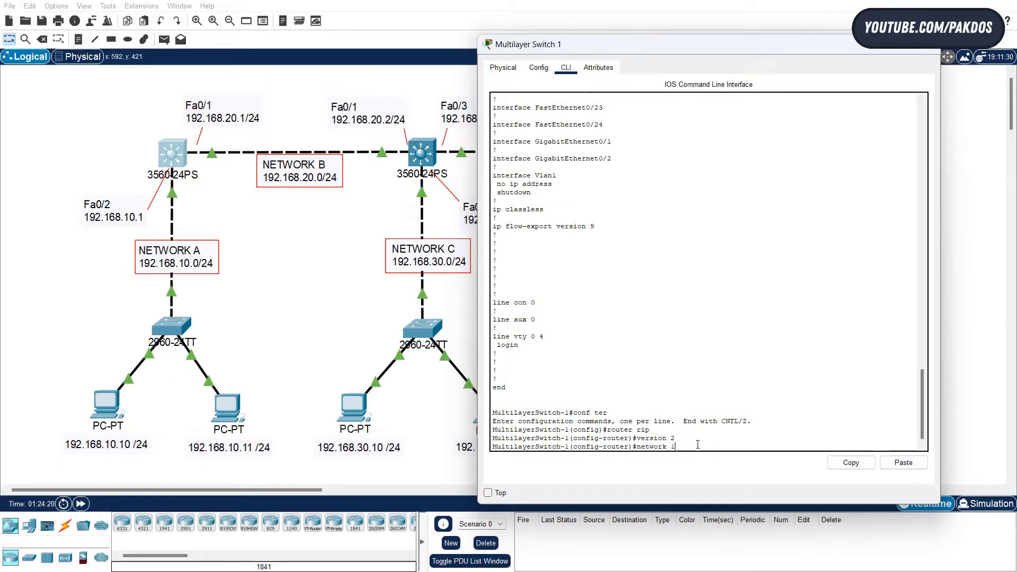
text(92.168.10.0)
key(Return)
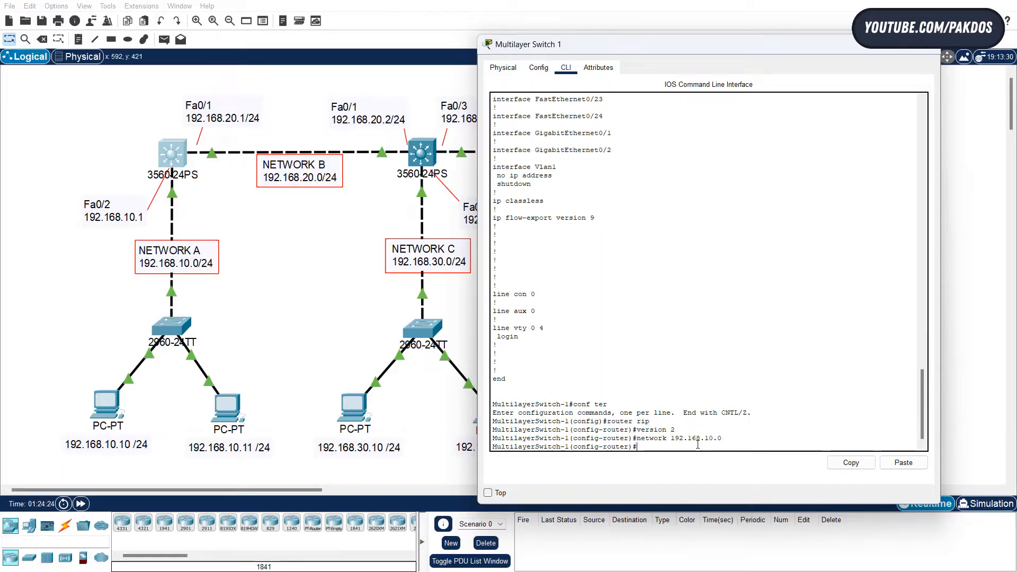
text(network 192.168.20)
key(Return)
key(Return)
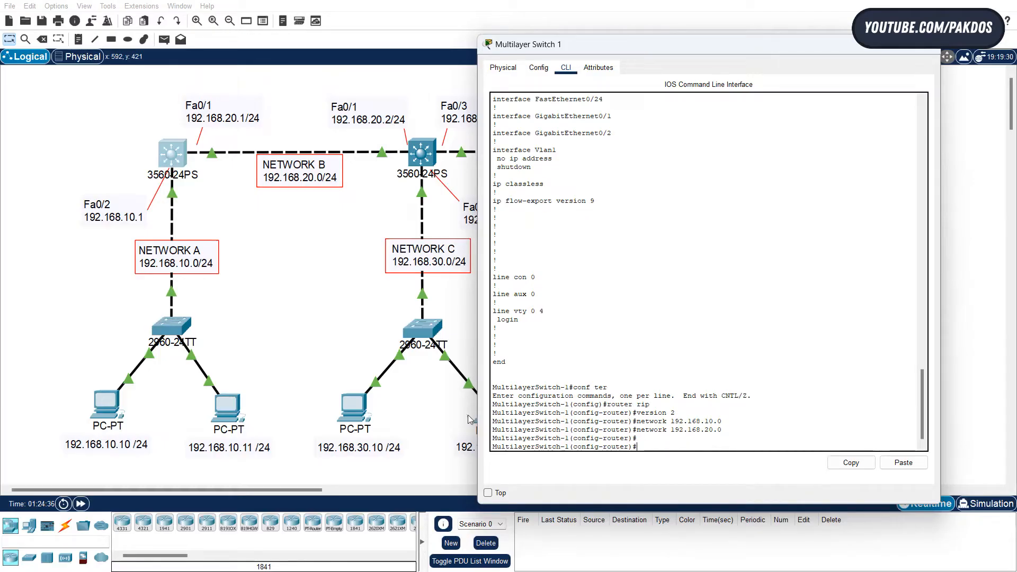
Step: Open the command line of the middle 3560 multilayer switch and enter global configuration mode through privileged mode
click(422, 157)
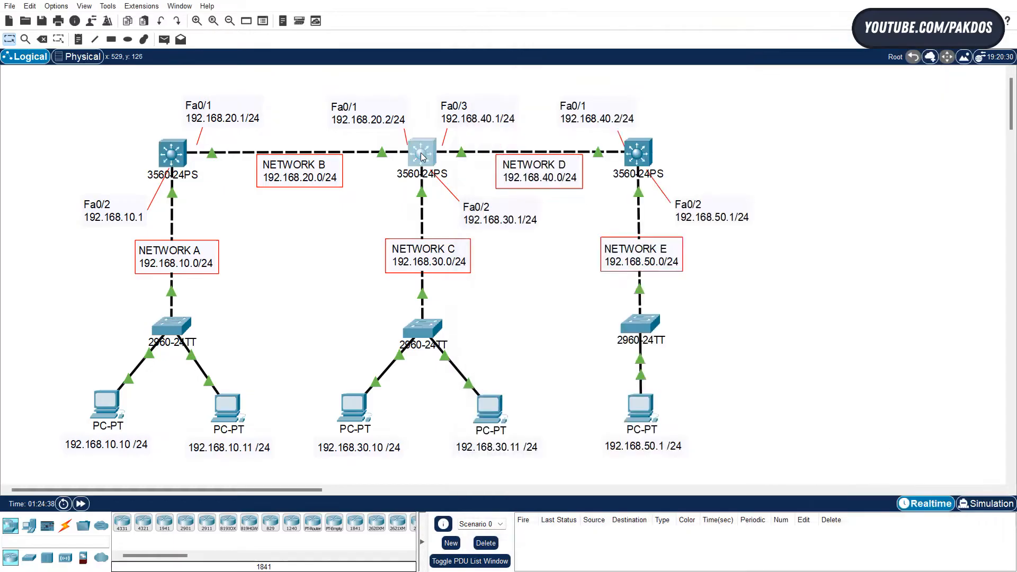
key(Return)
key(Return)
text(ena)
key(Return)
key(Return)
key(Return)
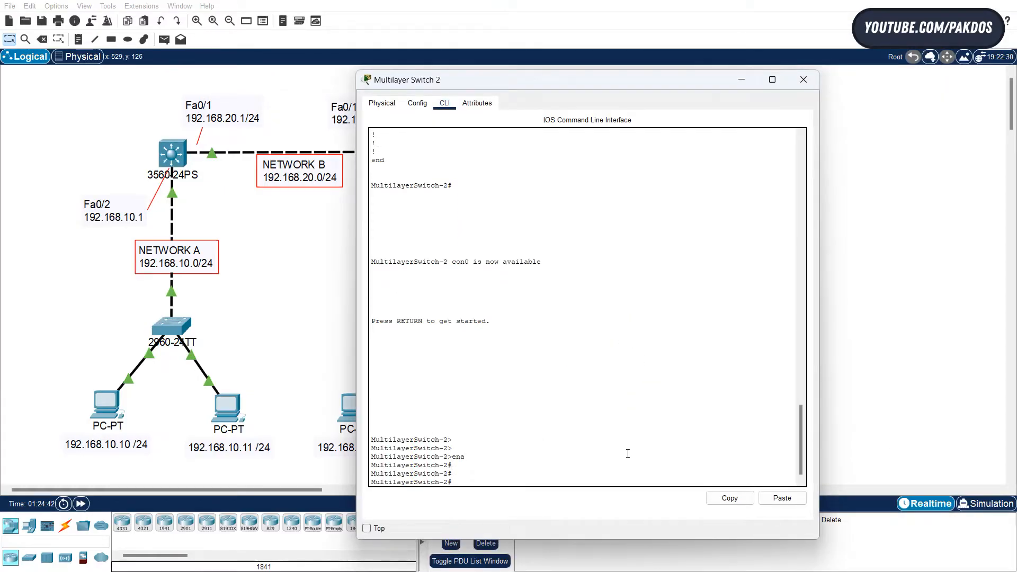
drag(517, 79, 764, 43)
text(conf ter)
key(Return)
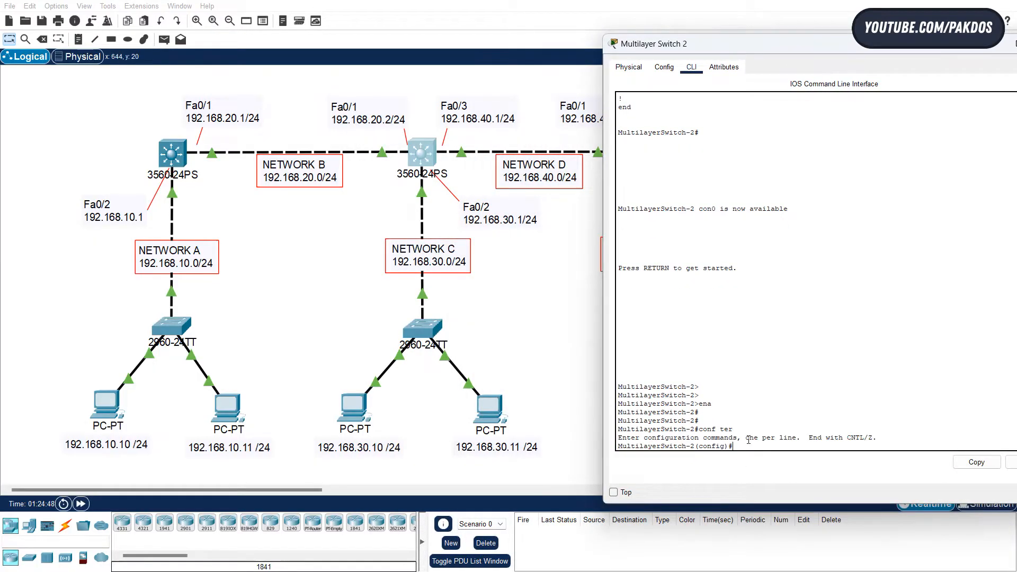
Step: Enable RIP routing with version 2 on Multilayer Switch 2
text(router rip)
key(Return)
text(ve)
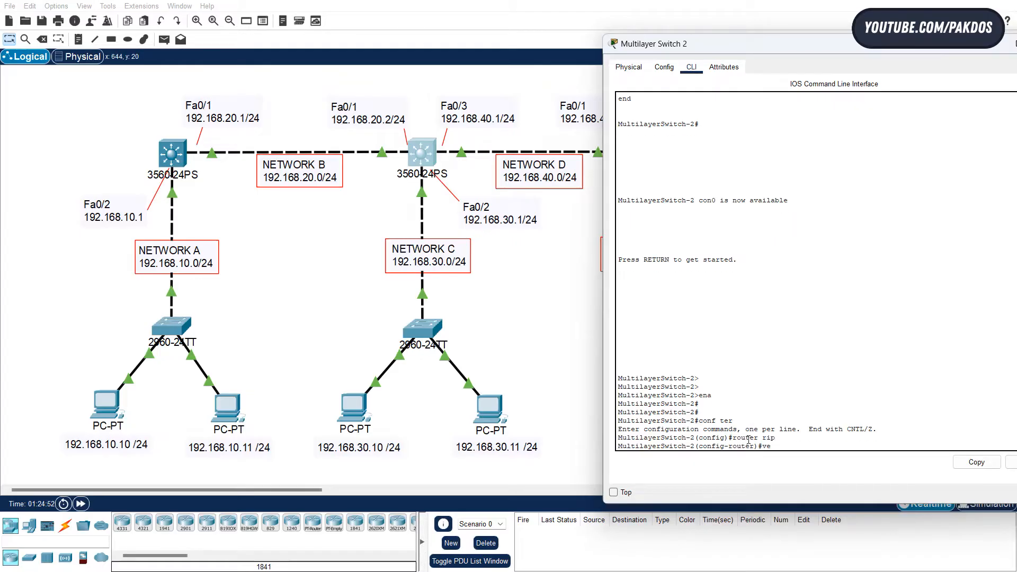
text(rsion 2)
key(Return)
Step: Add networks 192.168.20.0 and 192.168.30.0 to the RIP configuration on Multilayer Switch 2
text(ne)
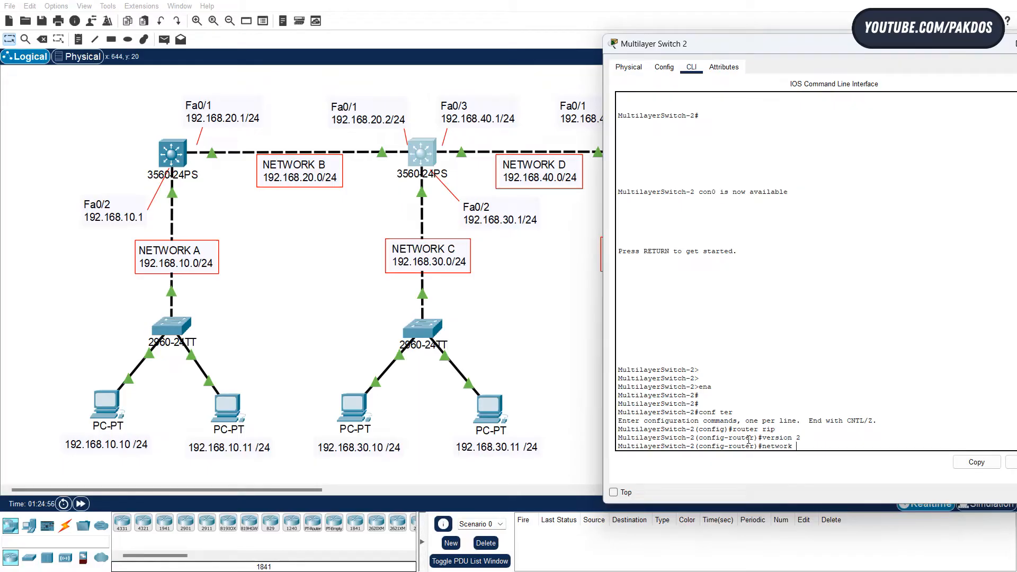
text(twork 192.168.20.0)
key(Return)
text(192)
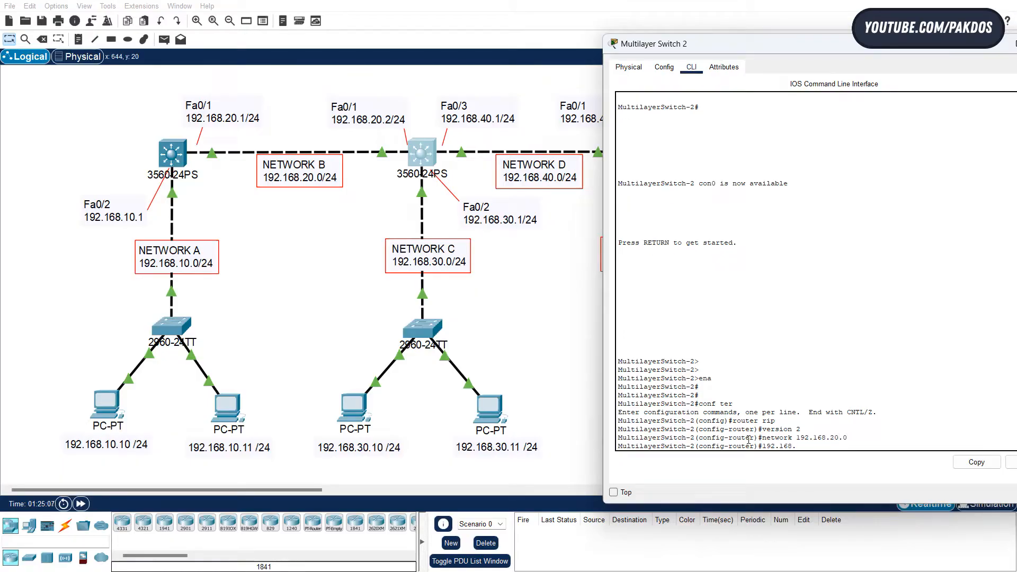
text(.168.30.0)
text(network)
key(Return)
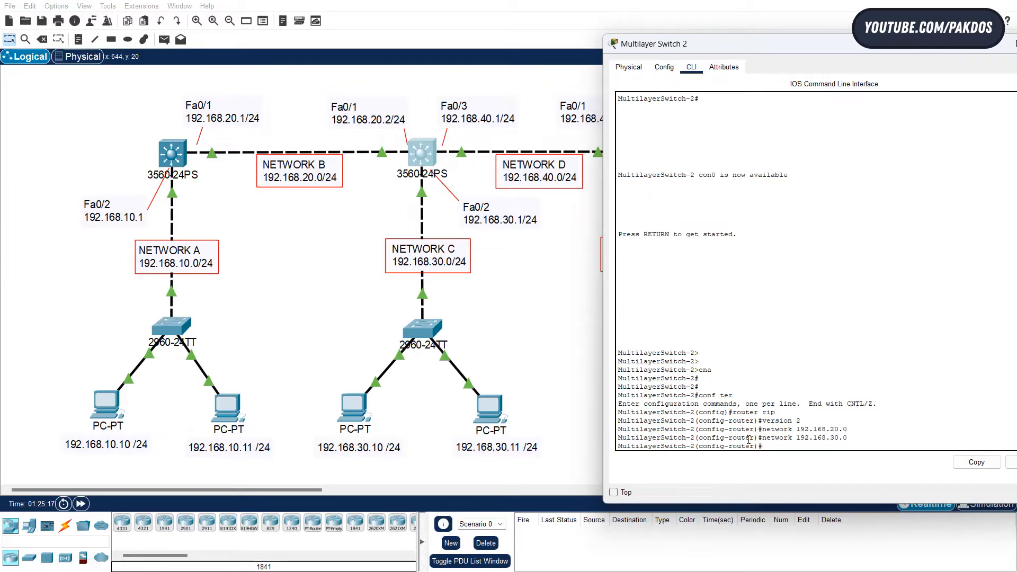
Step: Add network 192.168.40.0 to the RIP configuration on Multilayer Switch 2 and return to the topology
key(Up)
key(Left)
key(Left)
key(BackSpace)
text(4)
key(Return)
click(527, 284)
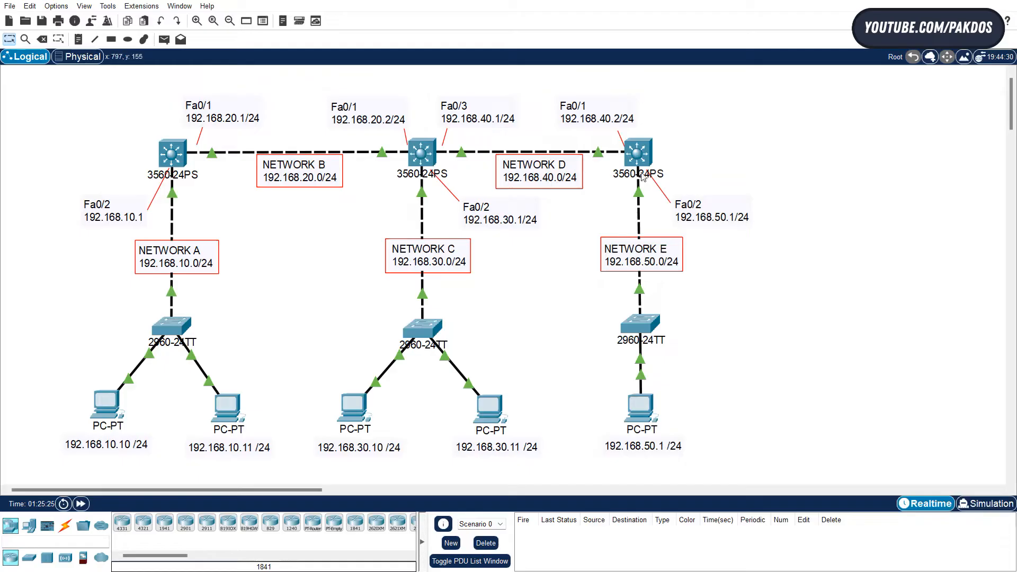
Step: Open the command line of the 3560 multilayer switch above Network E and enter global configuration mode
double_click(638, 154)
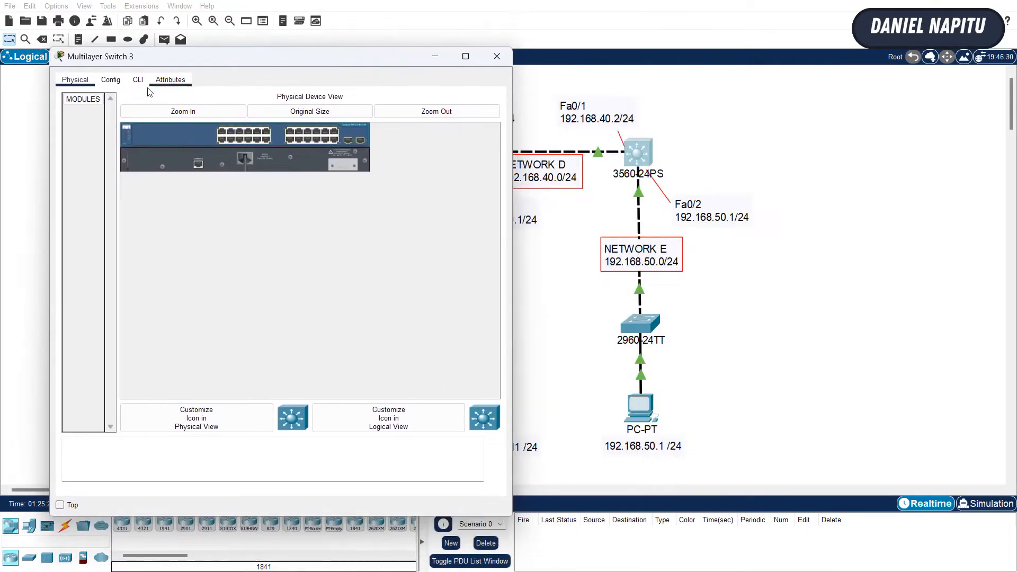
click(139, 79)
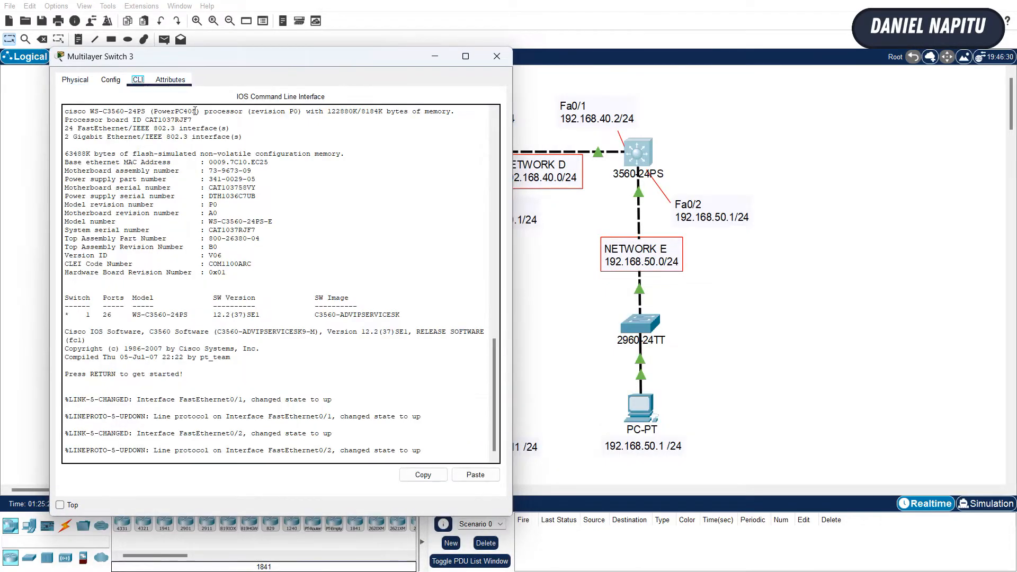
key(Return)
key(Return)
text(ena)
key(Return)
text(conf ter)
key(Return)
Step: Enable RIP routing with version 2 on Multilayer Switch 3
text(router rip)
key(Return)
text(version 2)
key(Return)
Step: Add networks 192.168.40.0 and 192.168.50.0 to the RIP configuration on Multilayer Switch 3 and minimise its window
text(network)
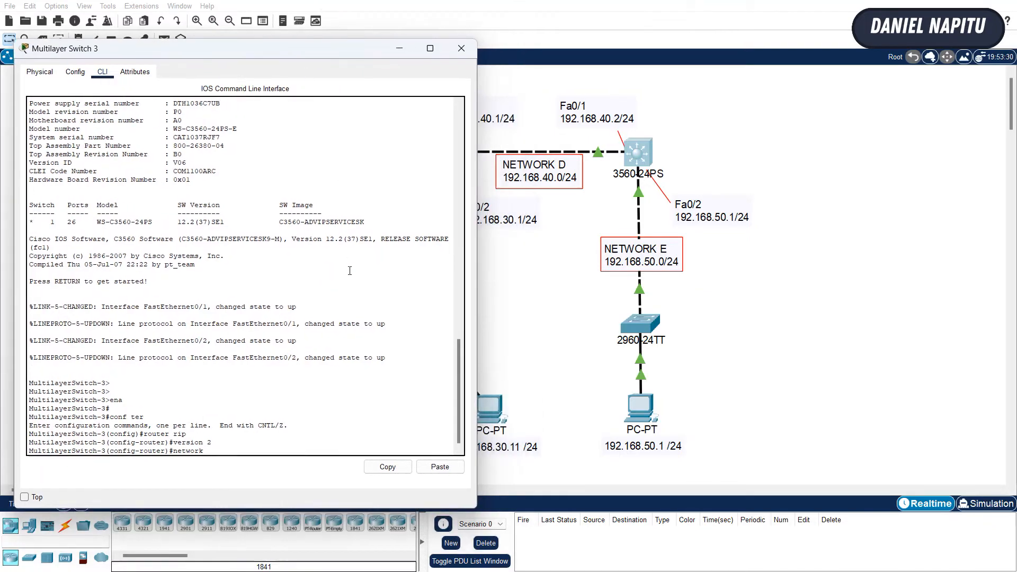
text(192.168.40.0)
key(Return)
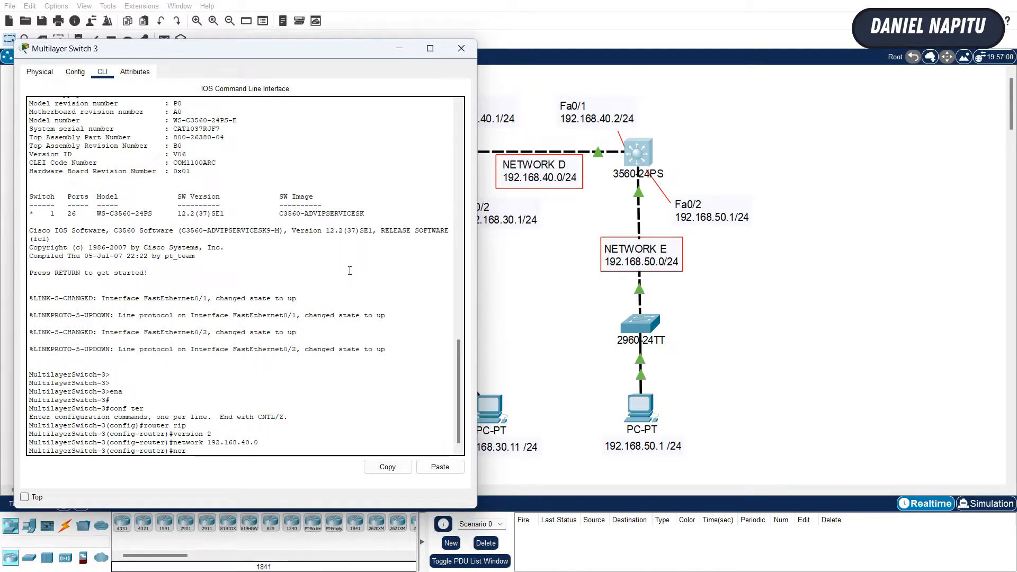
key(Up)
key(BackSpace)
key(BackSpace)
key(BackSpace)
key(BackSpace)
text(50.0)
key(Return)
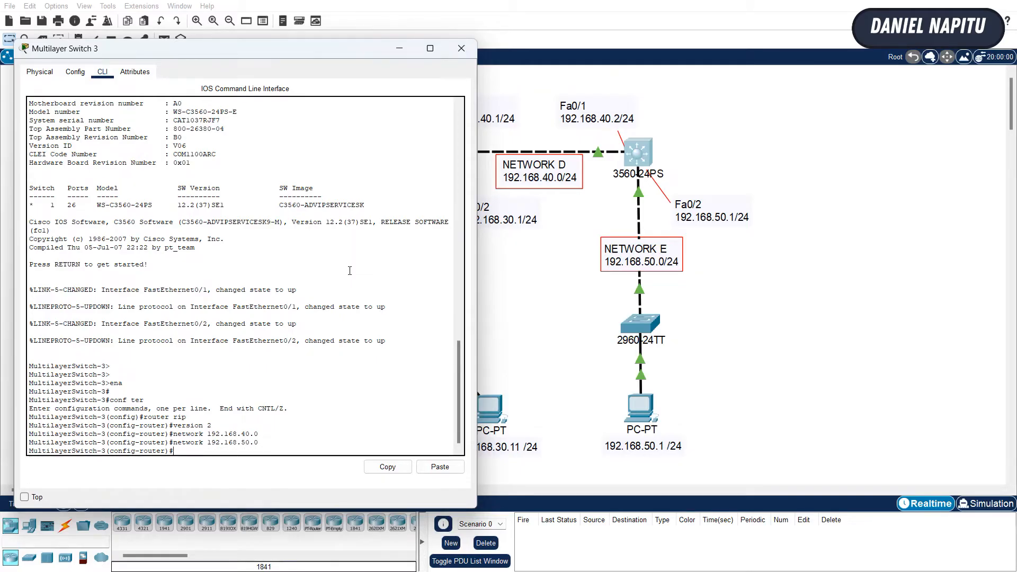
drag(331, 53, 771, 63)
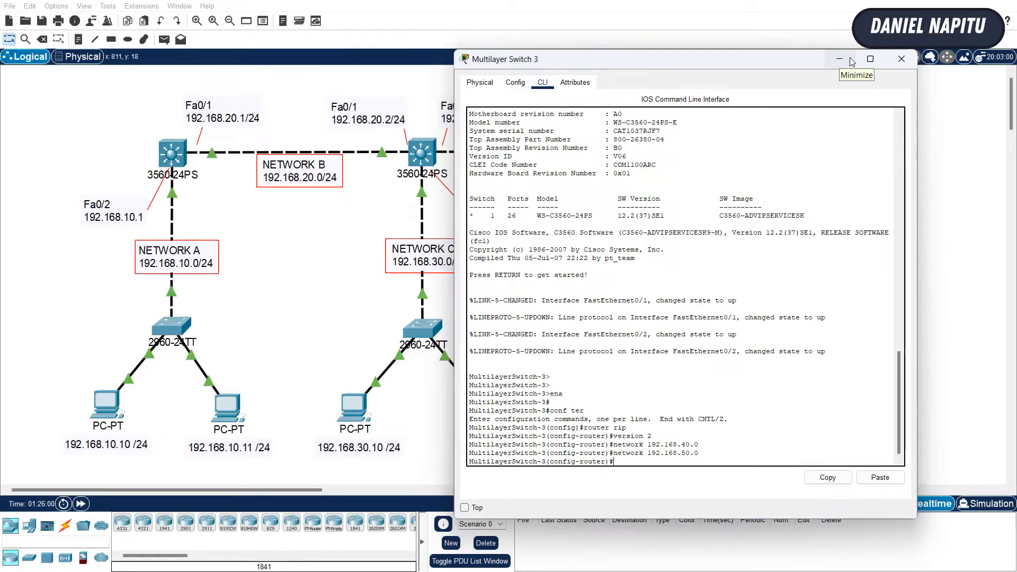
drag(703, 55, 716, 81)
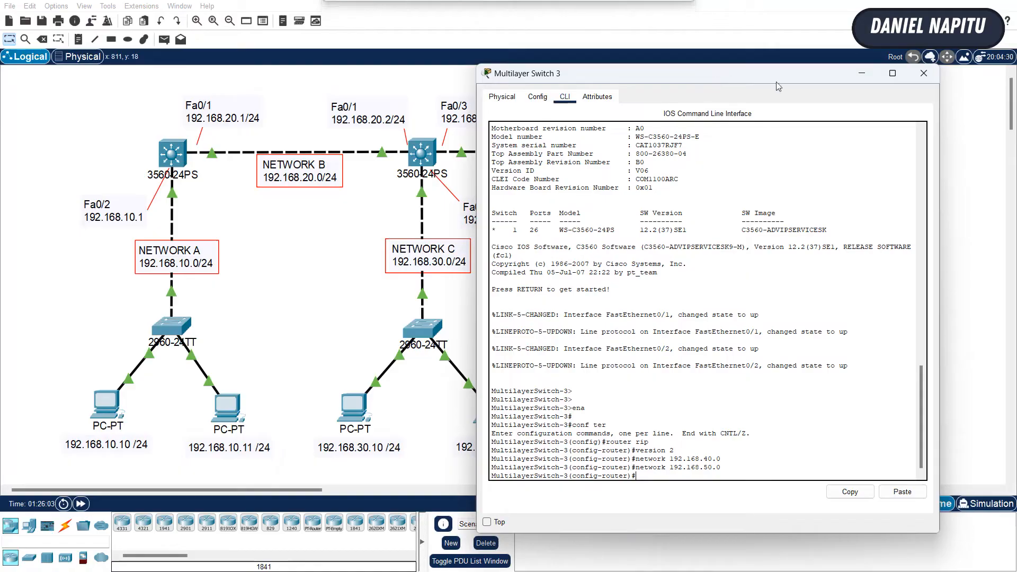
click(863, 77)
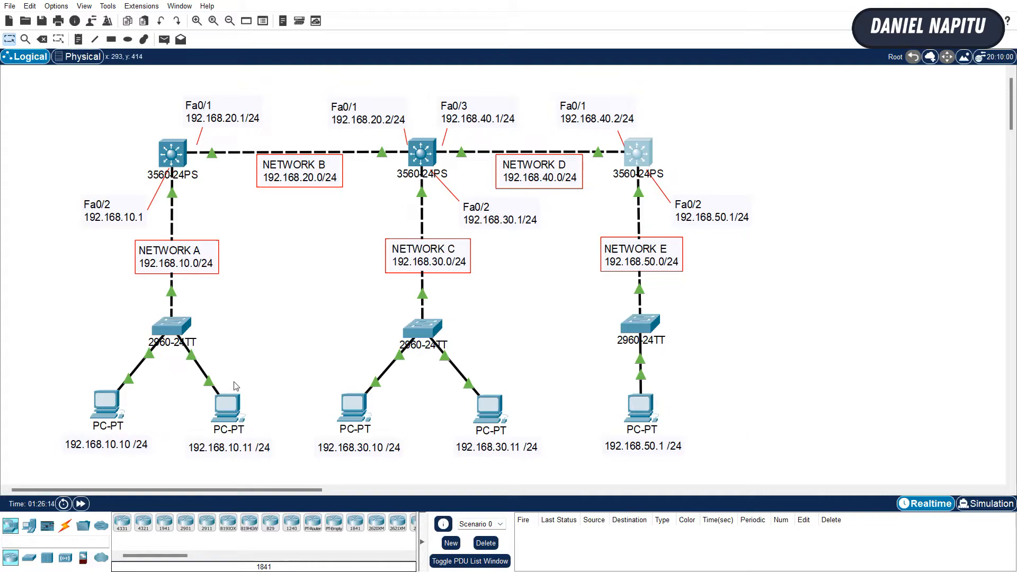
Step: Ping 192.168.50.1 from the command prompt of the PC with address 192.168.10.10
click(107, 407)
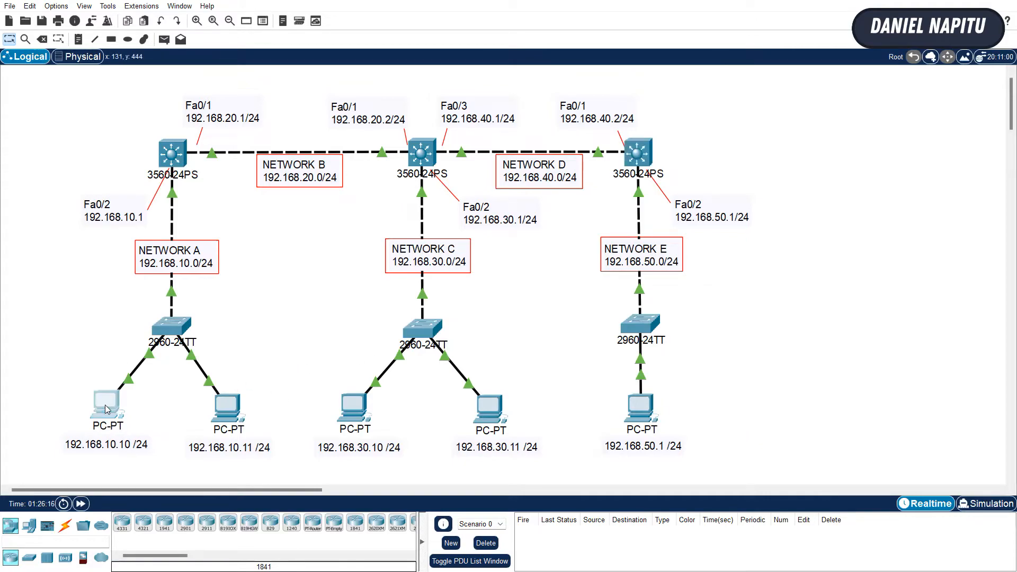
drag(540, 81, 880, 67)
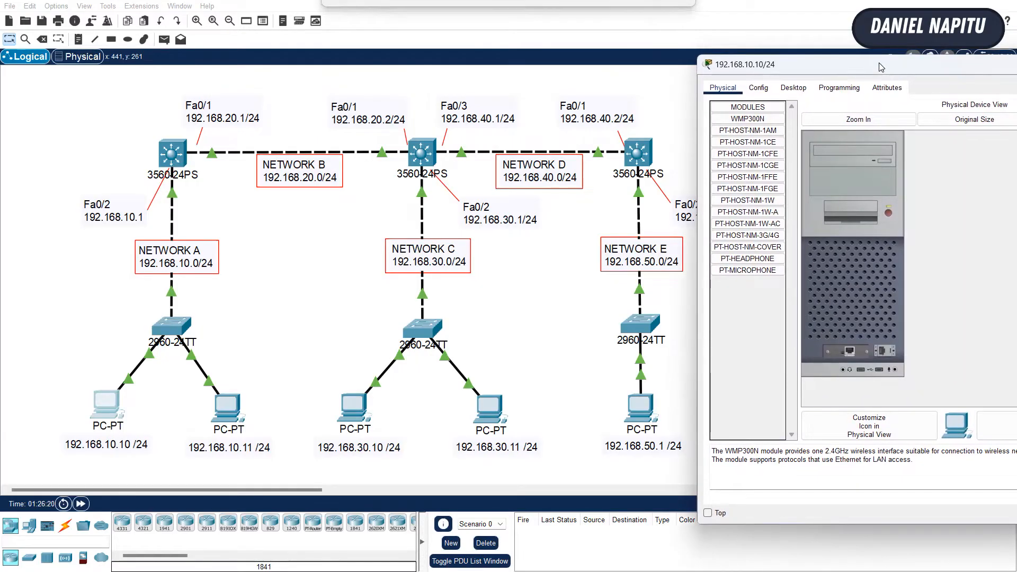
click(793, 88)
click(1005, 138)
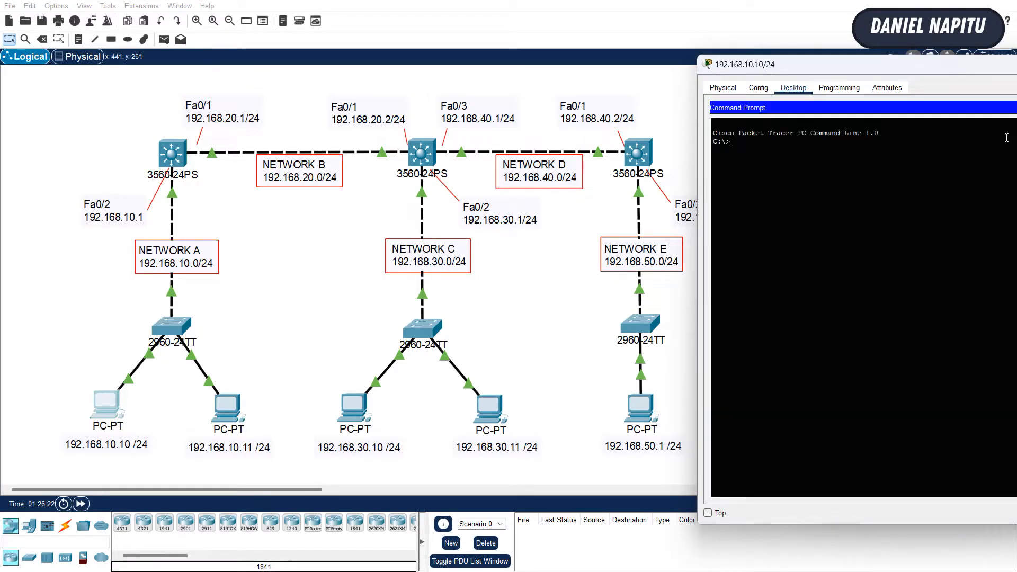
text(ping 192.168.50.1)
key(Return)
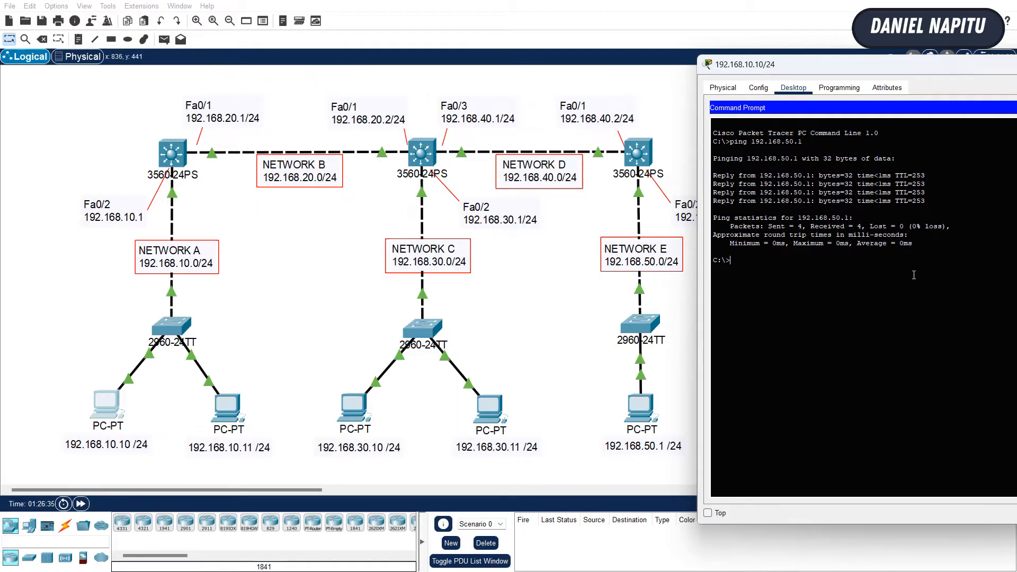
Step: Ping 192.168.30.11 from the same PC and return to the topology
key(Up)
key(BackSpace)
key(BackSpace)
text(30.11)
key(Return)
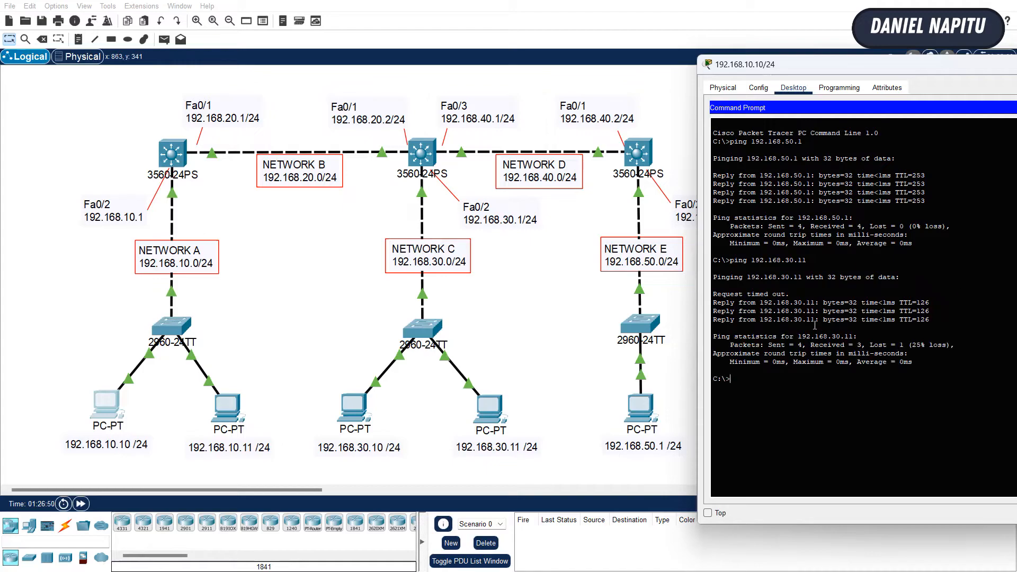
click(562, 372)
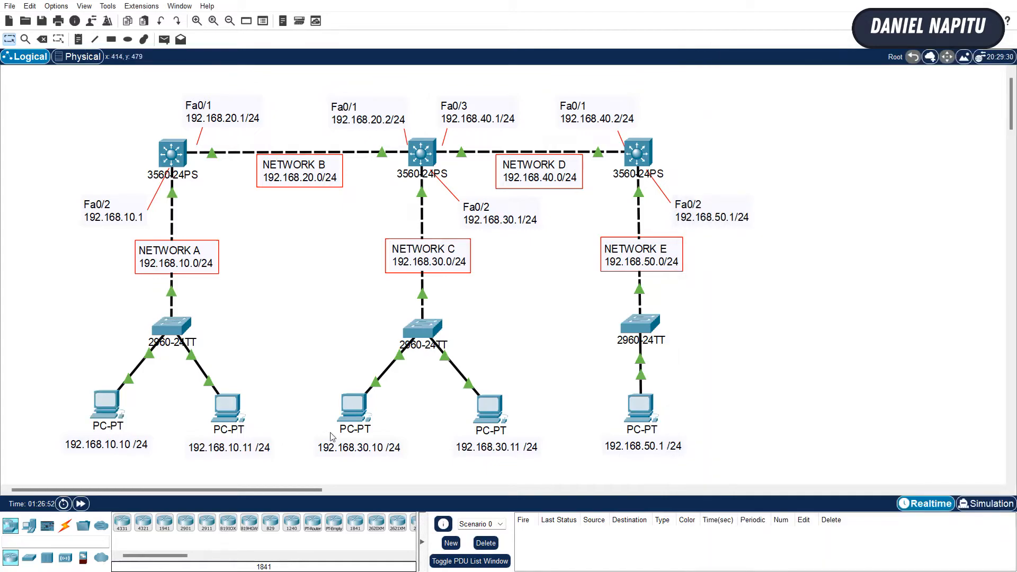
Step: Ping 192.168.50.1 from the command prompt of the PC with address 192.168.30.10 and close its window
click(352, 407)
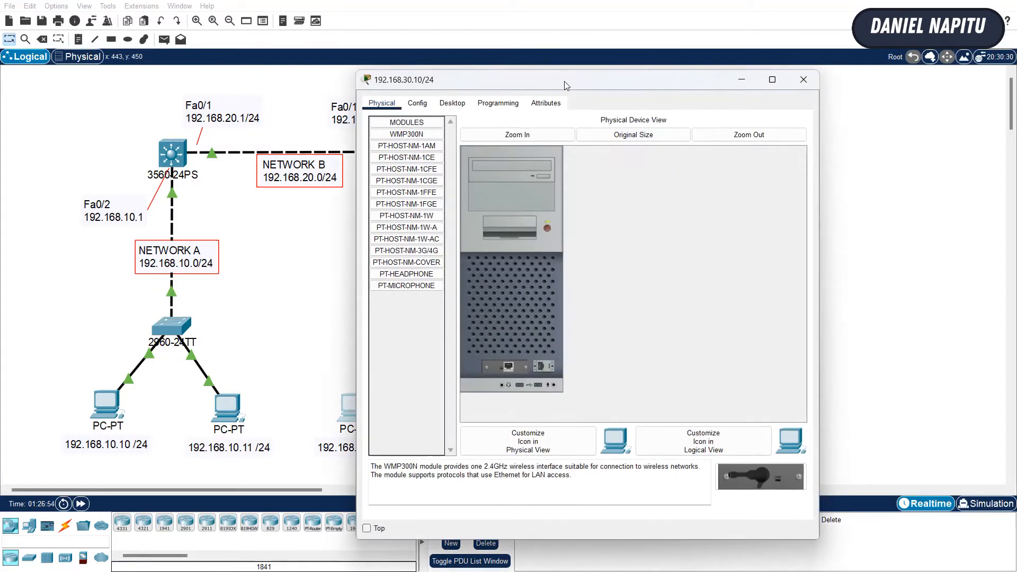
drag(564, 81, 876, 66)
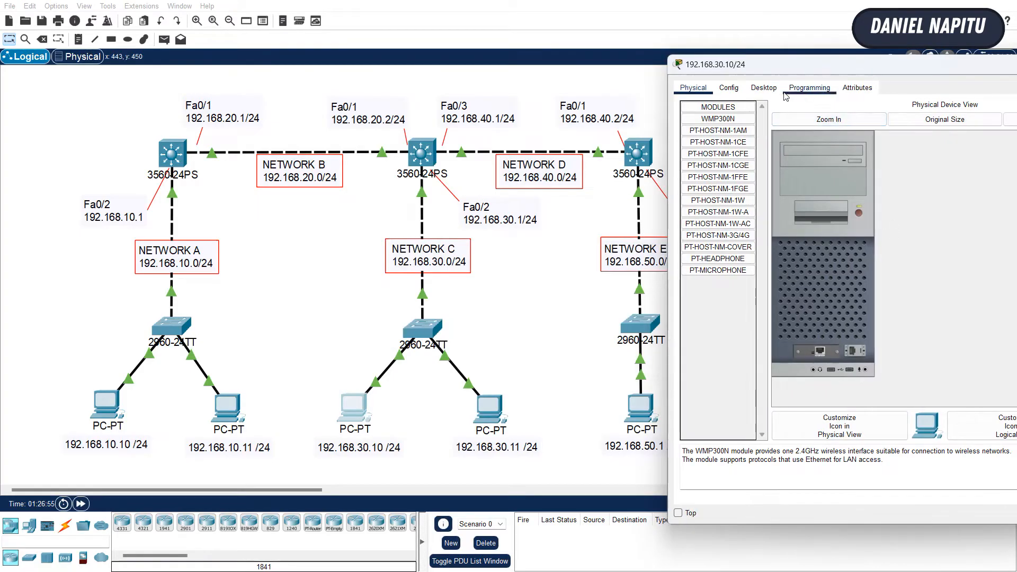
click(763, 88)
click(963, 138)
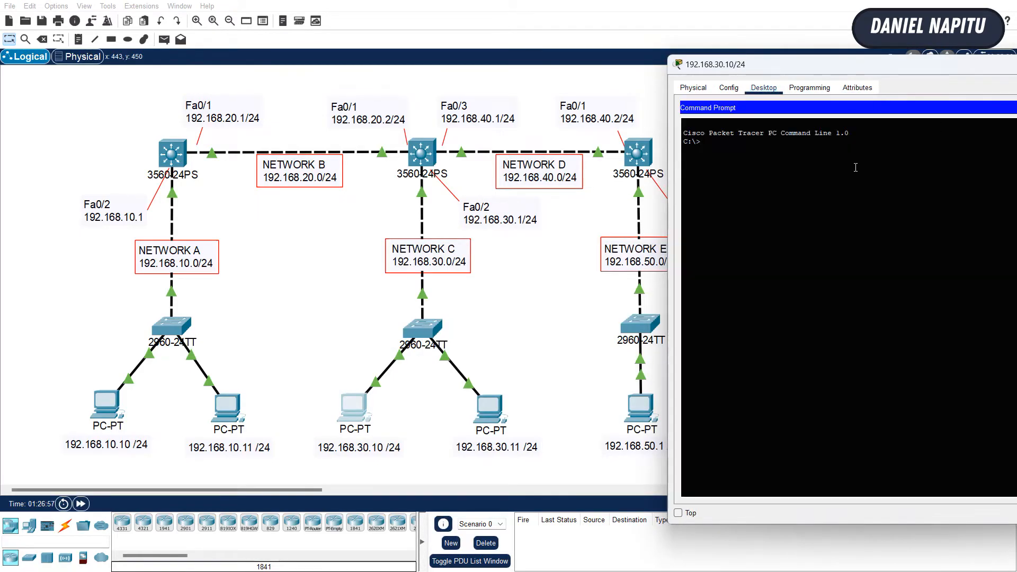
text(ping 192.168.50.1)
key(Return)
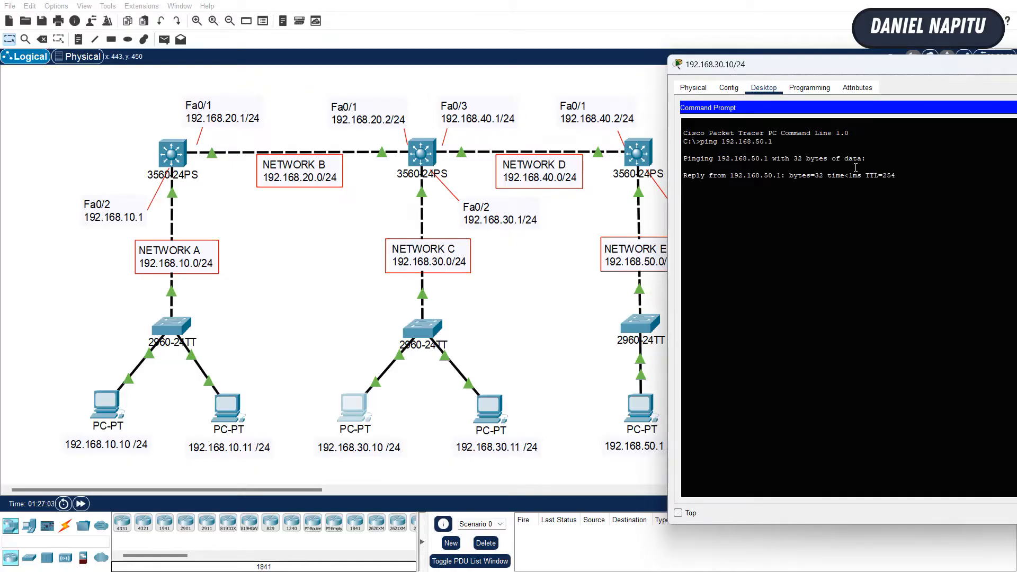
drag(876, 64, 681, 98)
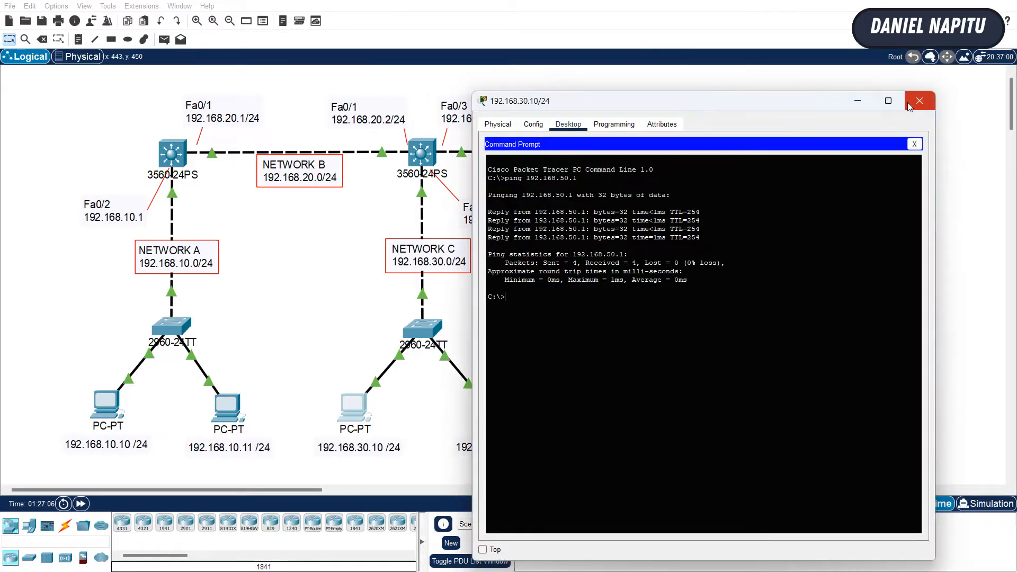
click(916, 102)
Step: Return the Multilayer Switch 1 command line from RIP configuration to privileged EXEC mode
click(171, 153)
key(Return)
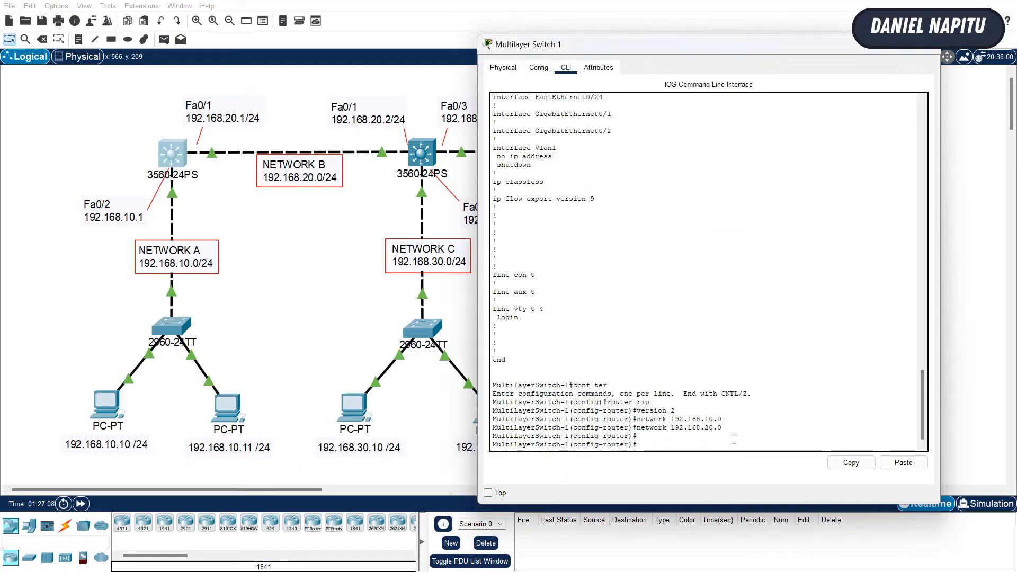
text(exi)
key(Return)
key(Return)
key(Return)
key(Return)
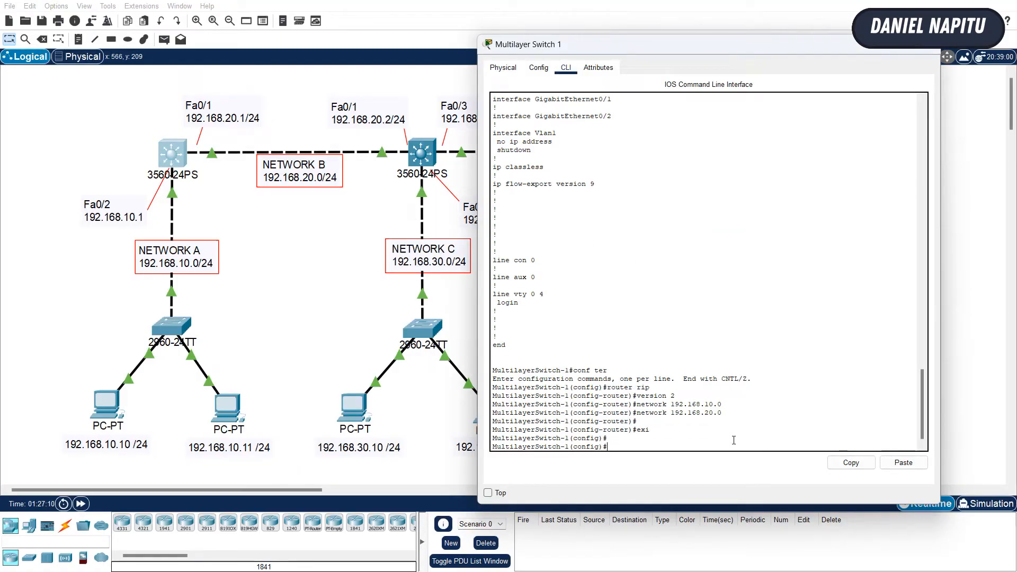
text(exi)
key(Return)
key(Return)
key(Return)
key(Return)
Step: Display the IP routing table of Multilayer Switch 1 and examine the RIP routes to 192.168.30.0, 192.168.40.0 and 192.168.50.0 with their next hop
text(sh ip route)
key(Return)
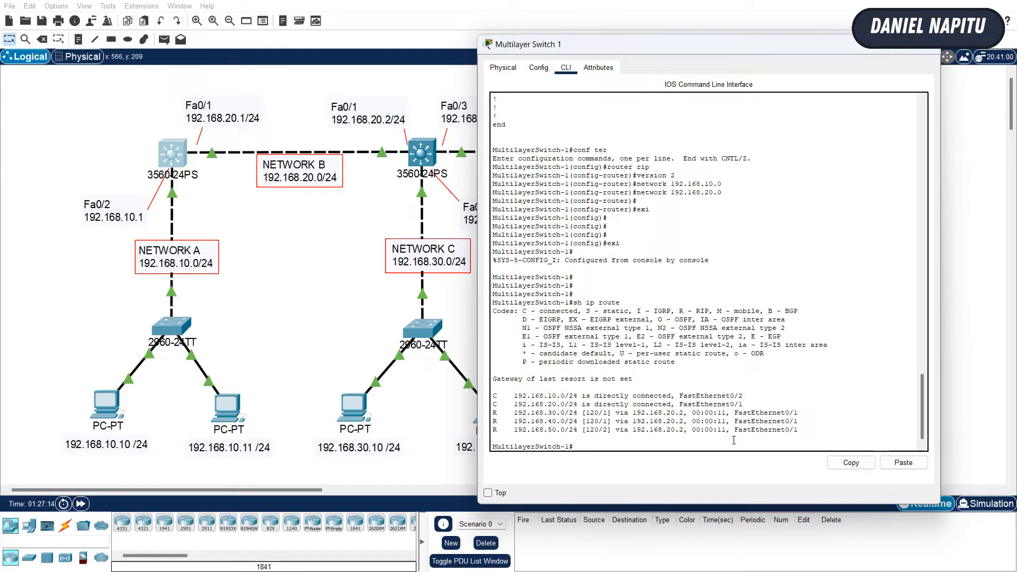
drag(492, 413, 581, 414)
click(596, 414)
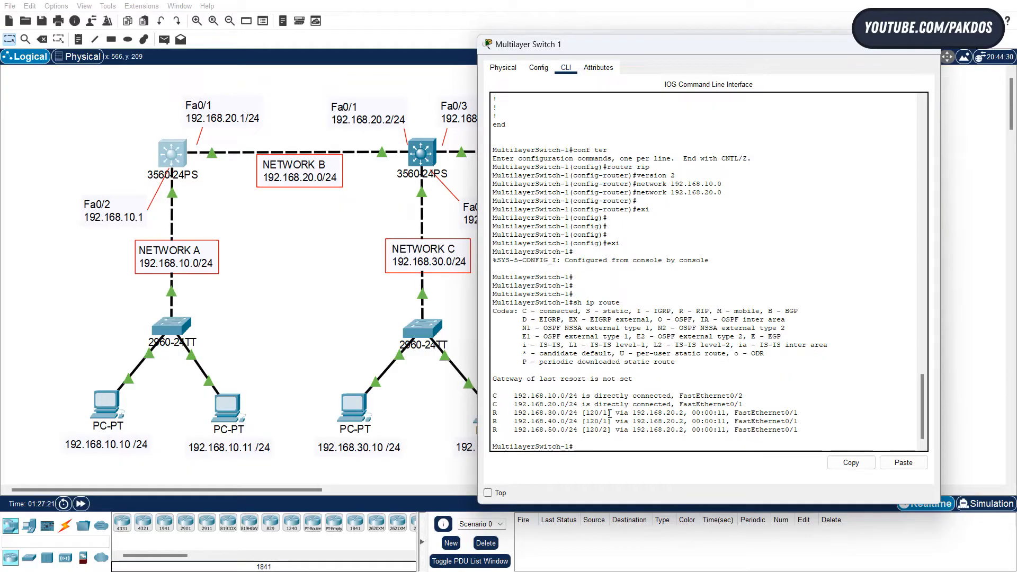
drag(634, 412, 686, 413)
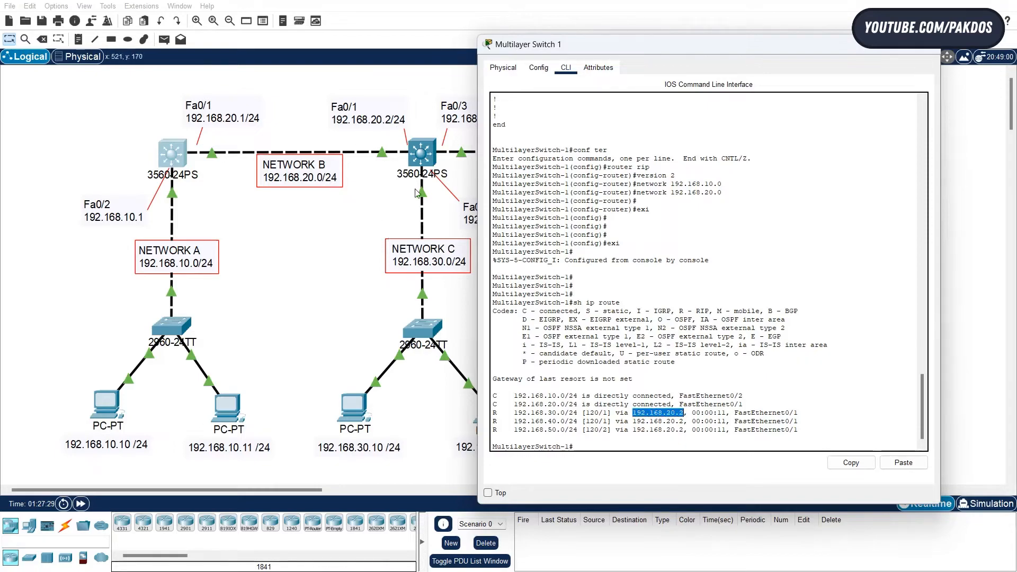
click(529, 418)
drag(514, 421, 687, 422)
drag(500, 422, 580, 430)
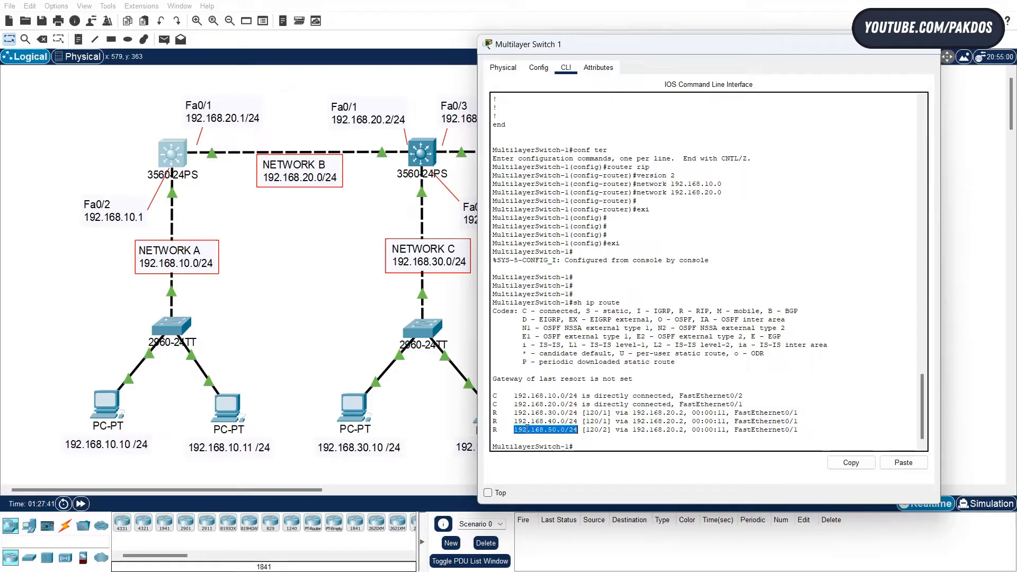
drag(492, 430, 498, 430)
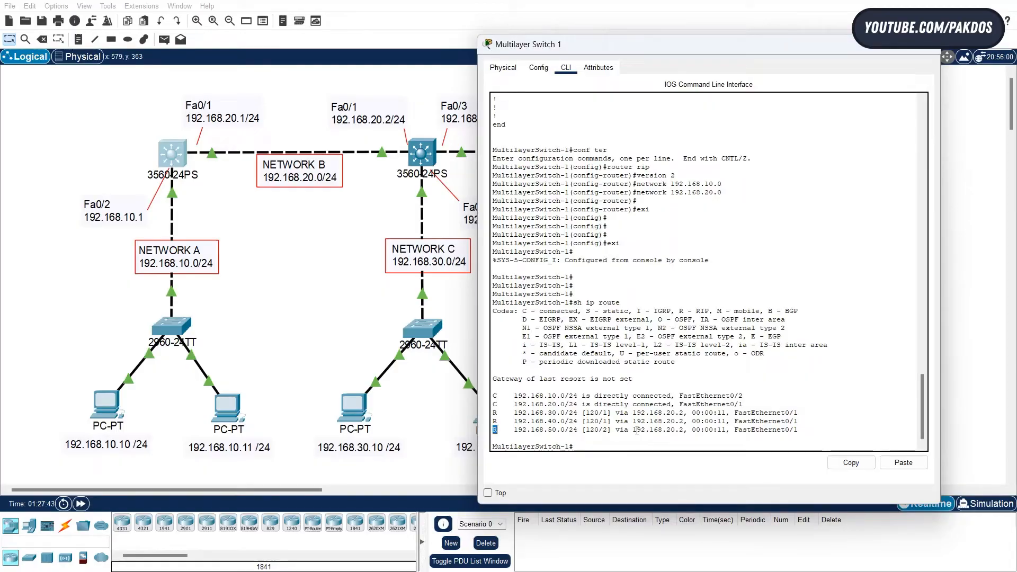
drag(633, 430, 684, 430)
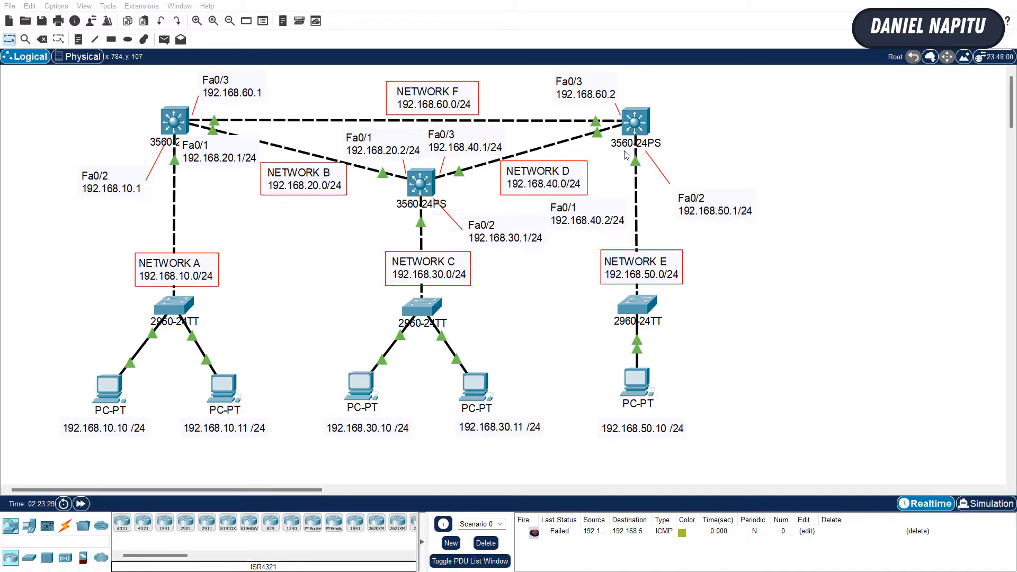
Step: Review the FastEthernet0/1 to 0/3 configuration on Multilayer Switch 1 in the Network F topology and enable RIP version 2 there
click(173, 123)
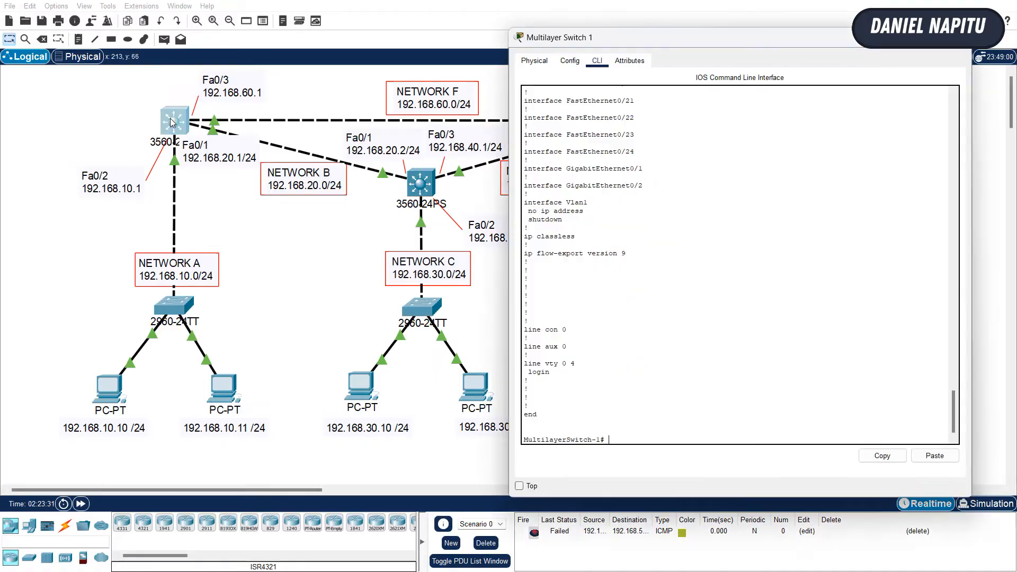
scroll(698, 303, up, 10)
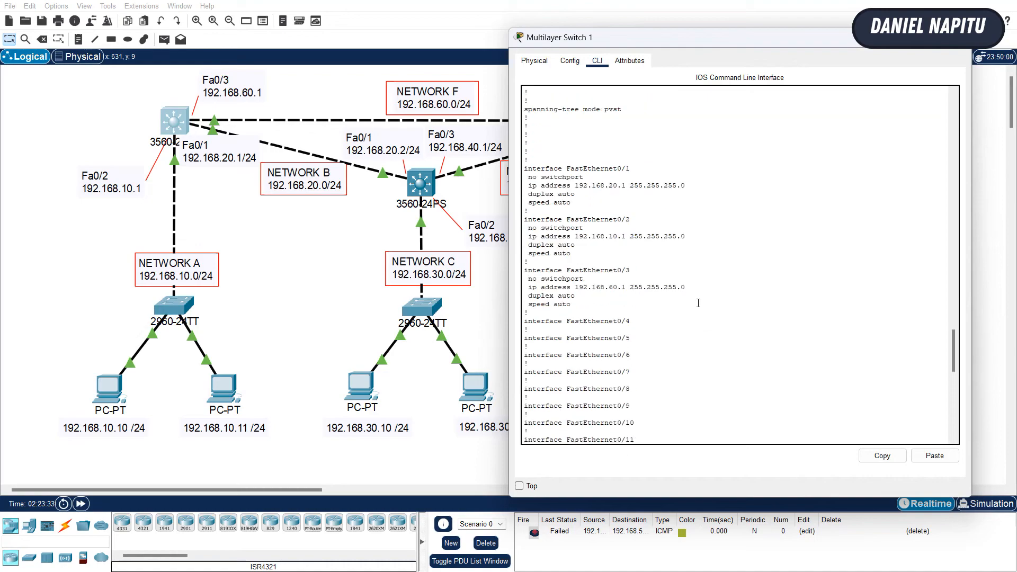
drag(527, 166, 590, 308)
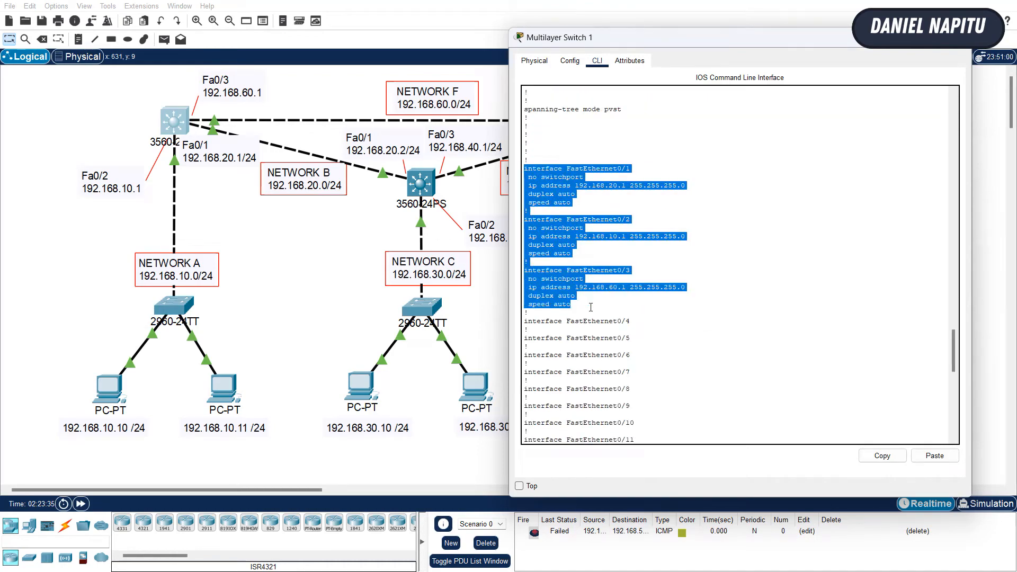
click(639, 307)
drag(641, 45, 724, 38)
scroll(726, 318, down, 10)
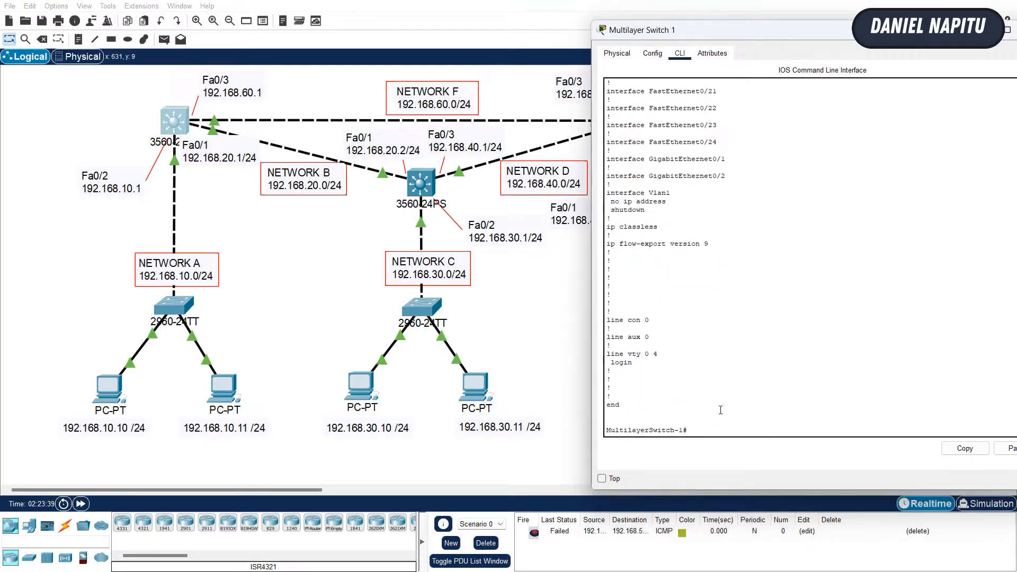
text(conf ter)
key(Return)
text(router rip)
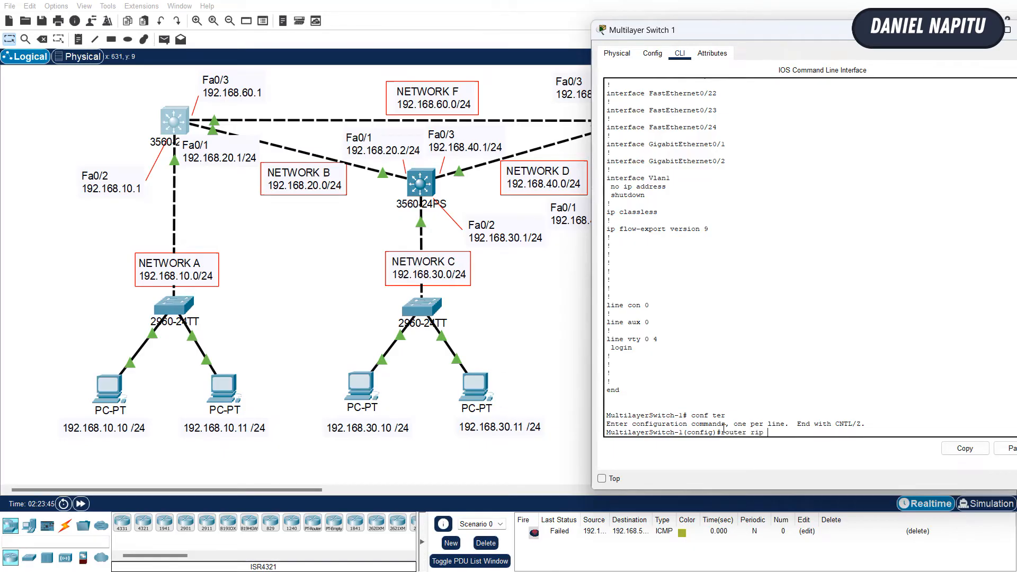
key(Return)
text(version)
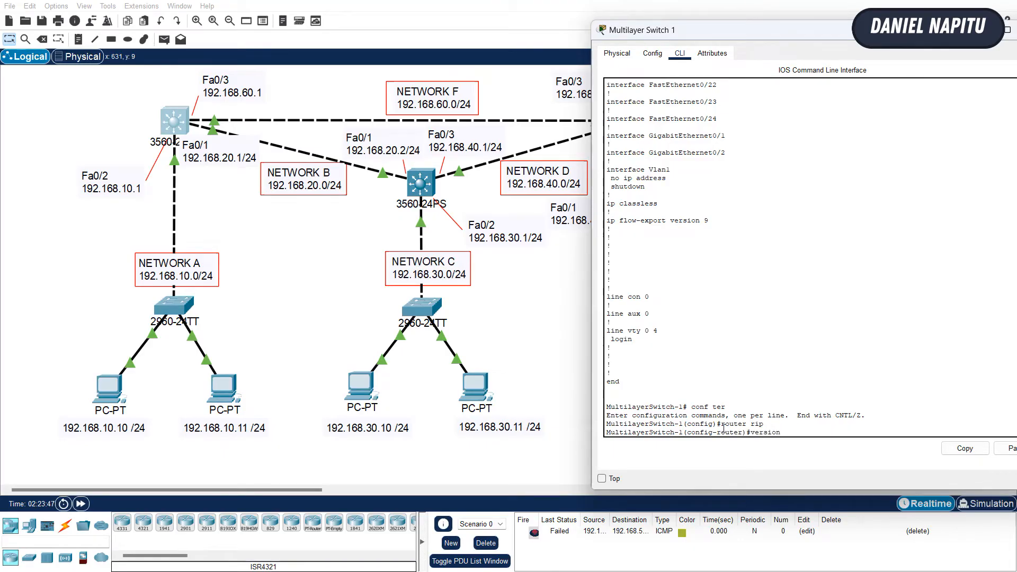
text( 2)
key(Return)
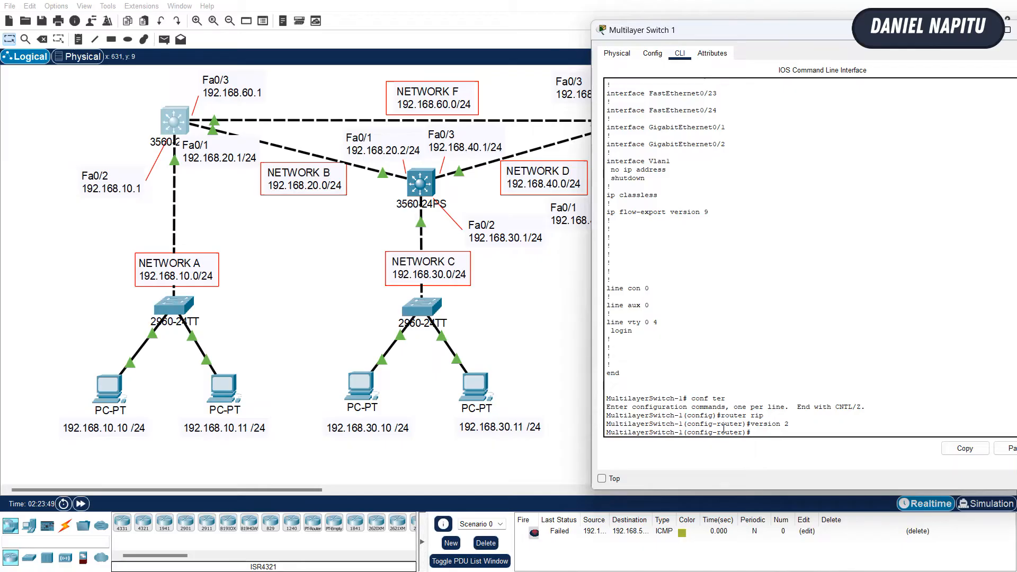
Step: Add networks 192.168.10.0, 192.168.20.0 and 192.168.60.0 to the RIP configuration on Multilayer Switch 1
text(network 192.168.10.0)
key(Return)
key(Up)
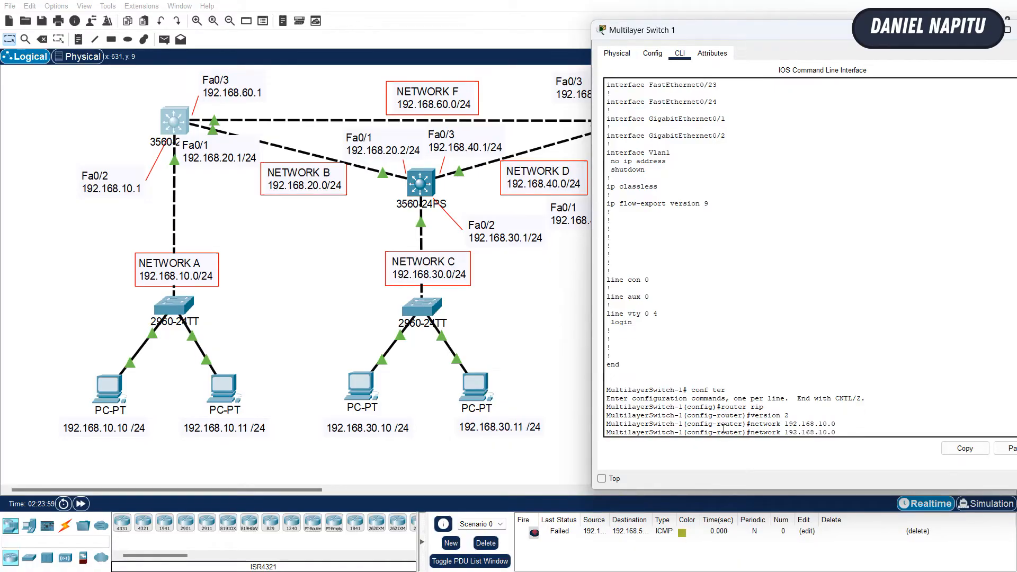
key(BackSpace)
key(BackSpace)
key(BackSpace)
key(BackSpace)
text(20.0)
key(Return)
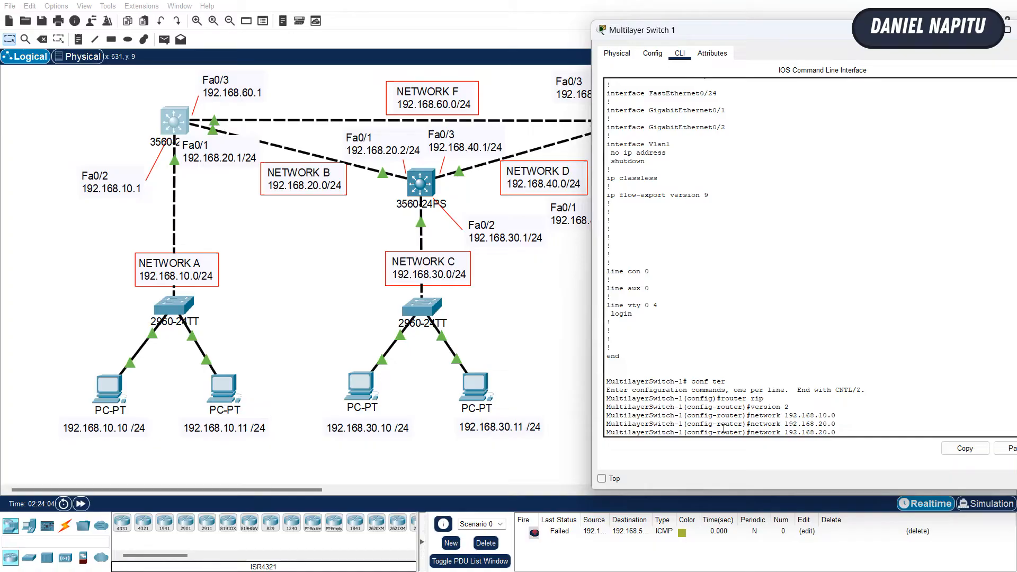
key(Return)
key(Return)
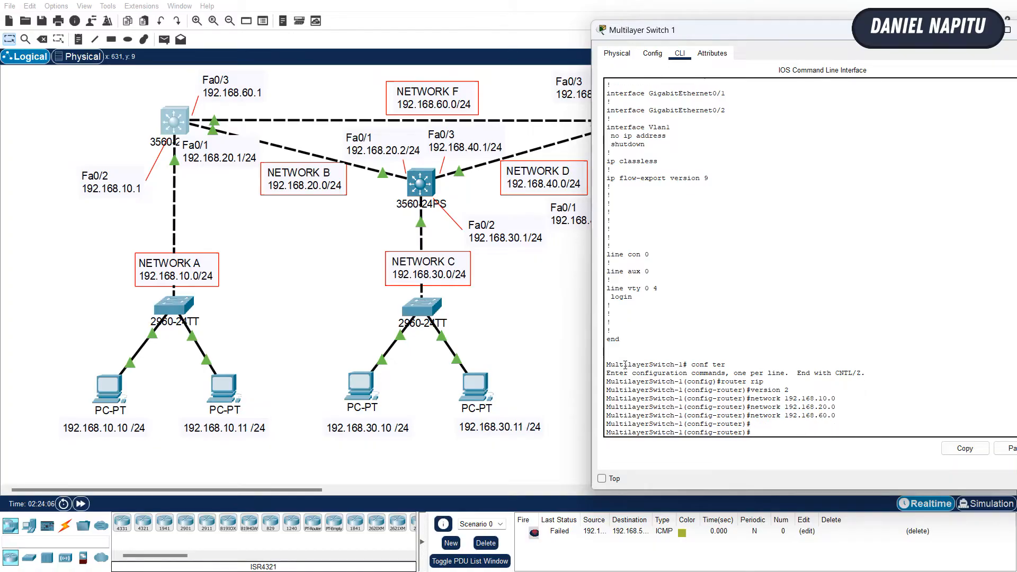
Step: Enable RIP routing with version 2 on Multilayer Switch 2, the switch between Networks B, C and D
click(421, 184)
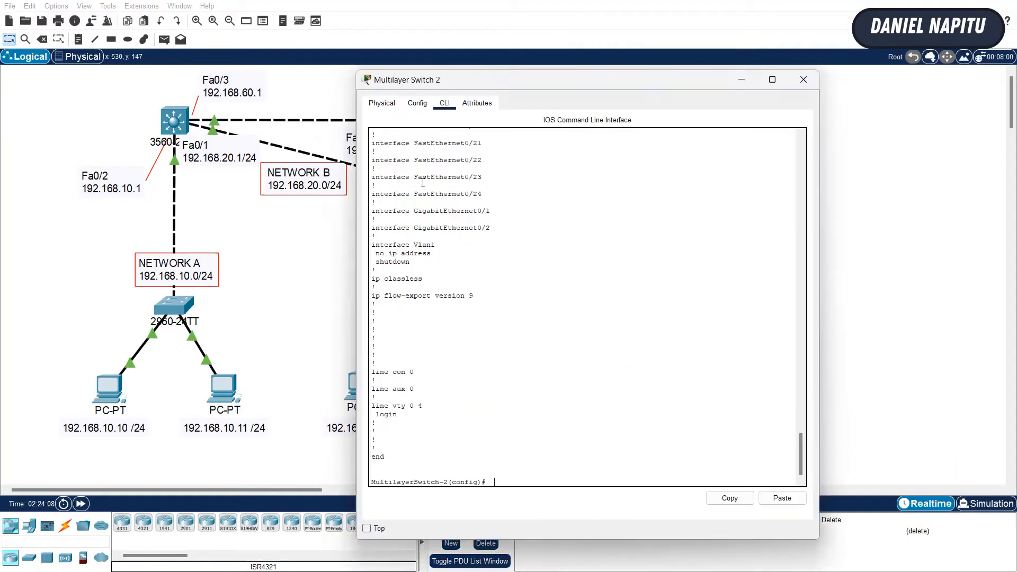
drag(523, 80, 742, 70)
click(807, 464)
text(router r)
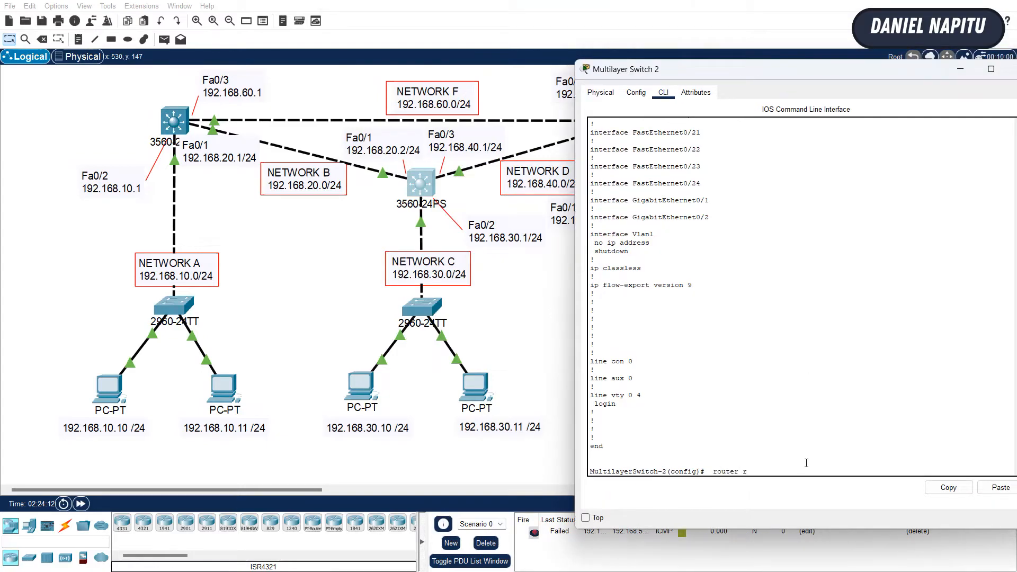
text(ip)
key(Return)
text(version 2)
key(Return)
Step: Add networks 192.168.20.0, 192.168.30.0 and 192.168.40.0 to the RIP configuration on Multilayer Switch 2 and return to the topology
text(nfig-router)#ne)
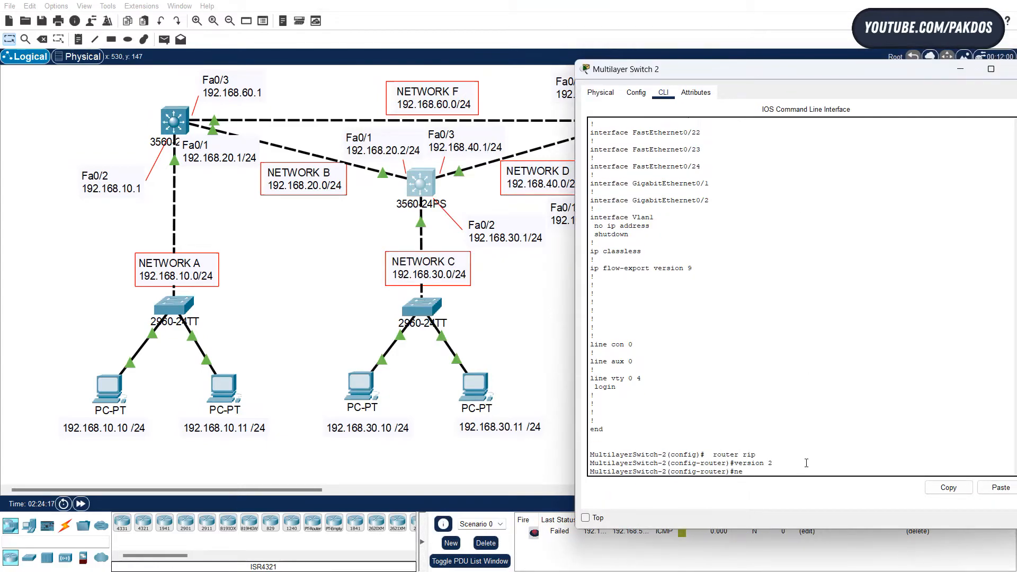
text(twork 192.168.20.0)
key(Return)
text(network 192.168.30.0)
key(Return)
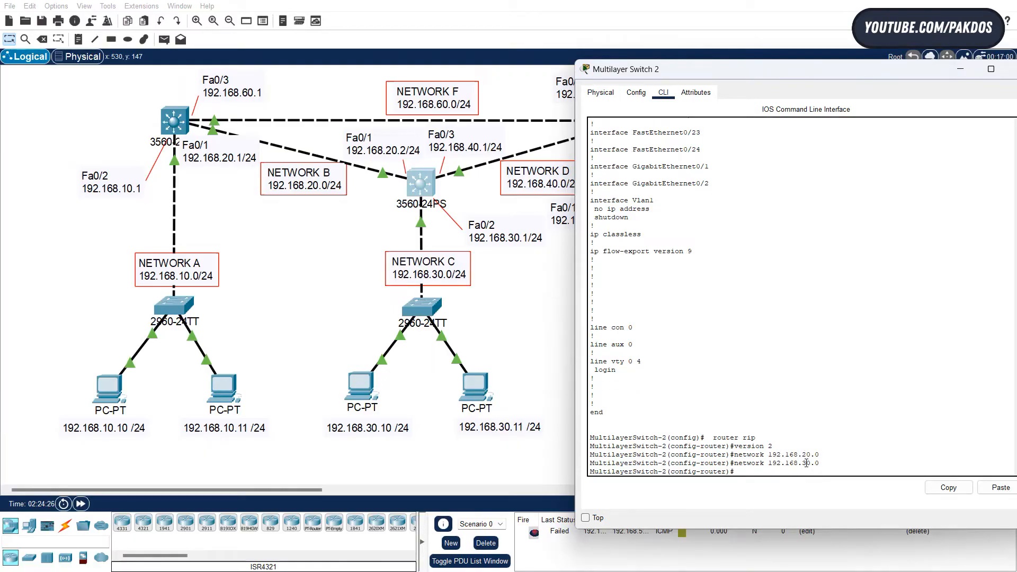
key(Up)
key(Return)
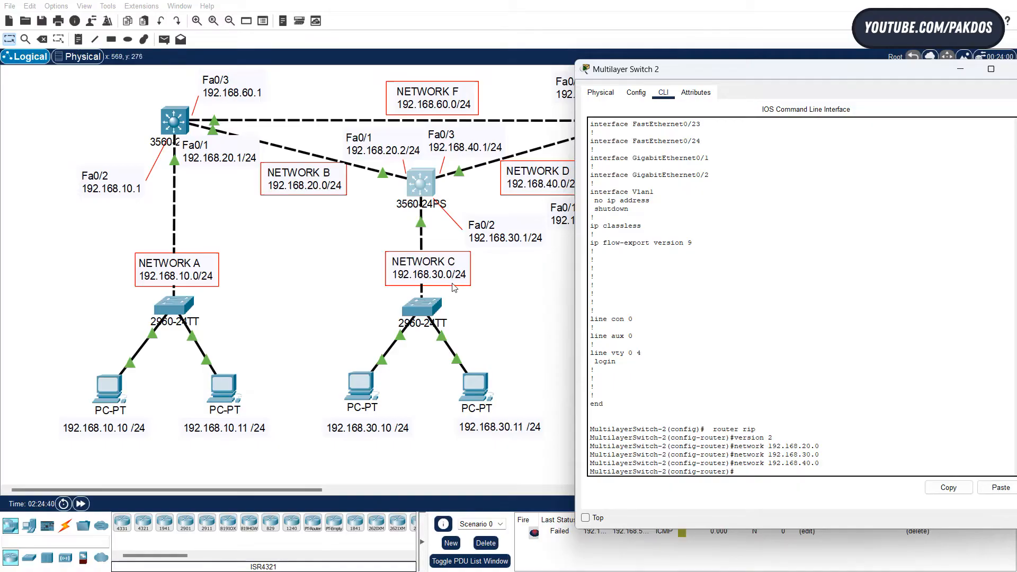
click(540, 302)
Step: Enter global configuration mode on Multilayer Switch 3 and enable RIP routing with version 2
click(641, 126)
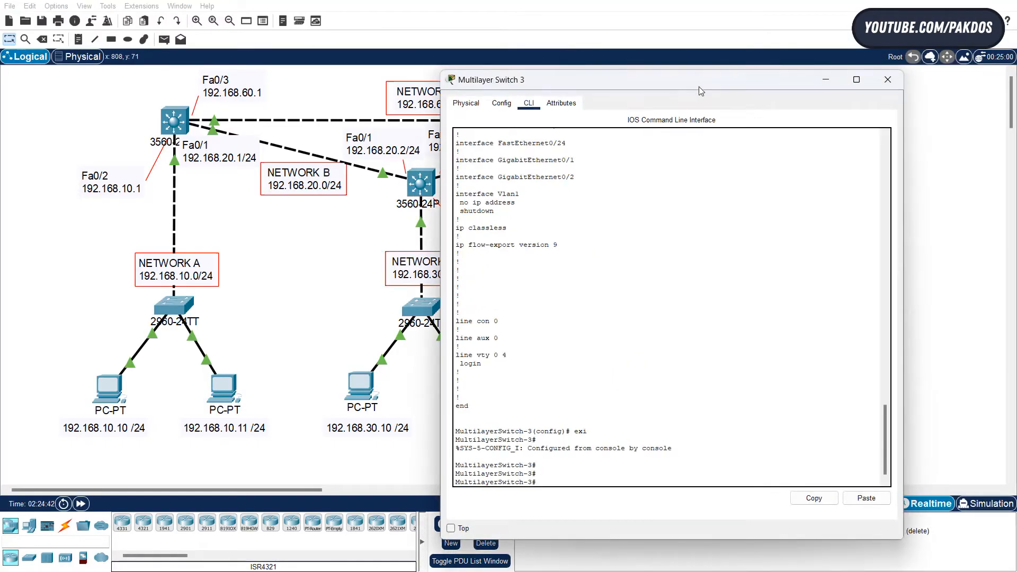
drag(698, 87, 314, 81)
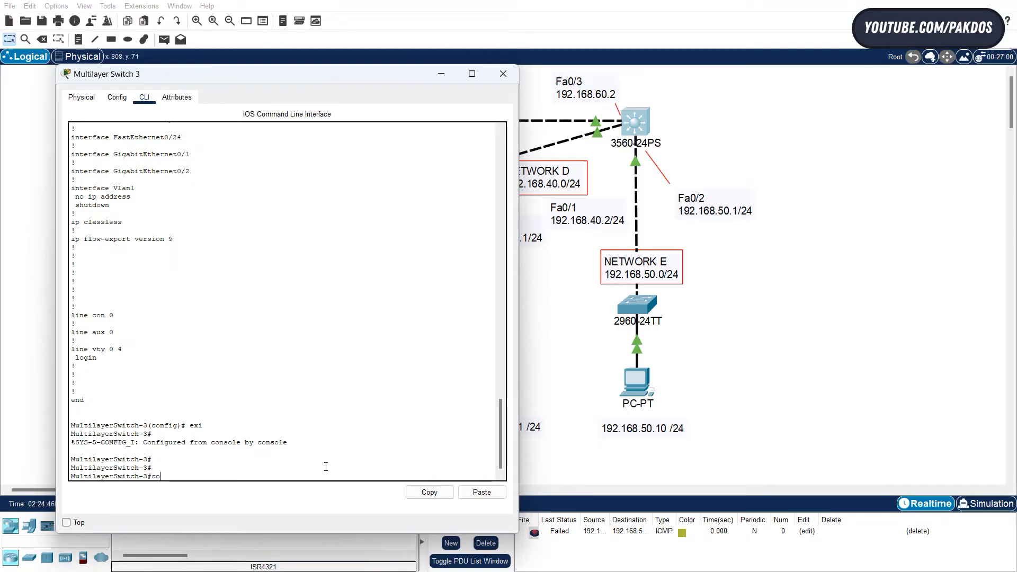
key(Return)
text(router rip)
key(Return)
text(version 2)
key(Return)
Step: Add networks 192.168.40.0, 192.168.50.0 and 192.168.60.0 to the RIP configuration on Multilayer Switch 3
text(network 192.168)
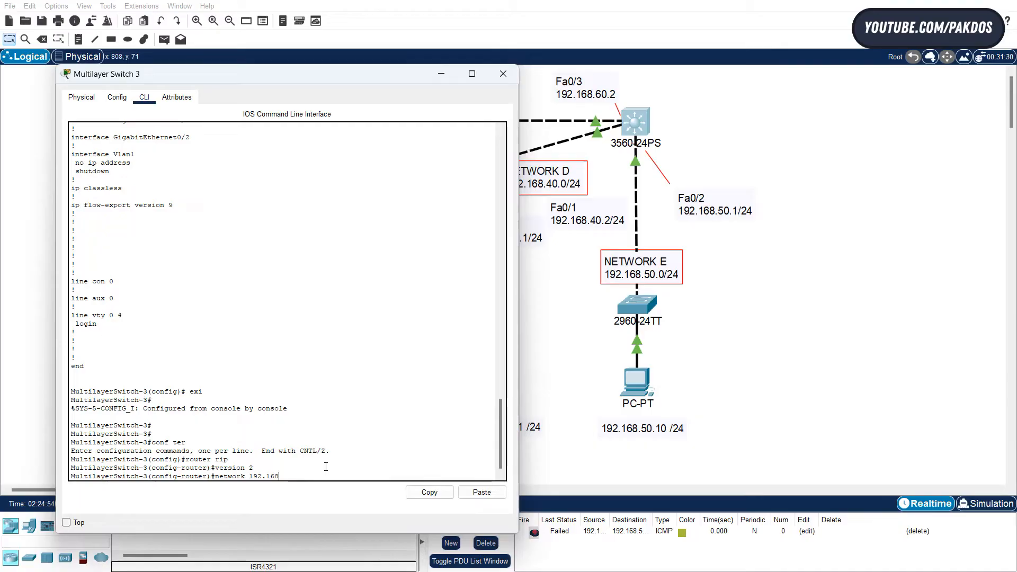
key(Return)
key(Up)
key(Left)
key(Left)
key(Left)
key(BackSpace)
text(5)
key(Return)
key(Up)
key(Left)
key(Left)
key(BackSpace)
text(6)
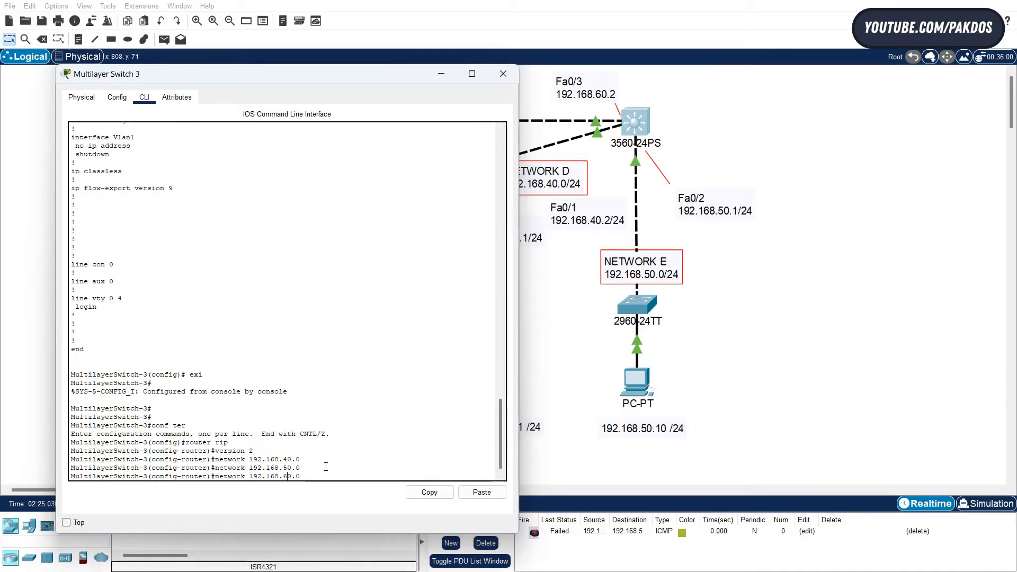
key(Return)
Step: Leave RIP configuration mode on Multilayer Switch 3 and return to the full topology
text(exit)
key(Return)
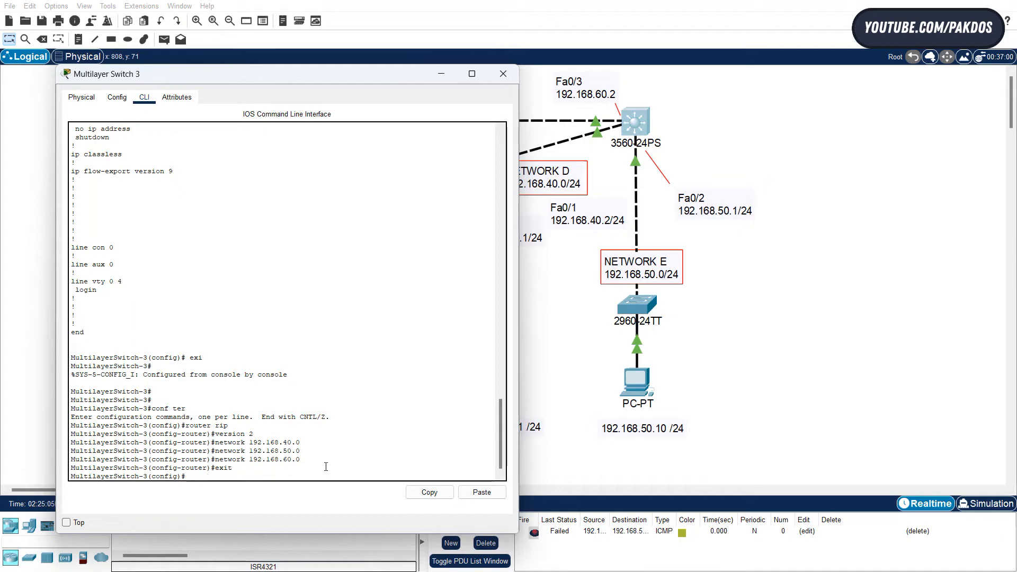
drag(239, 80, 850, 55)
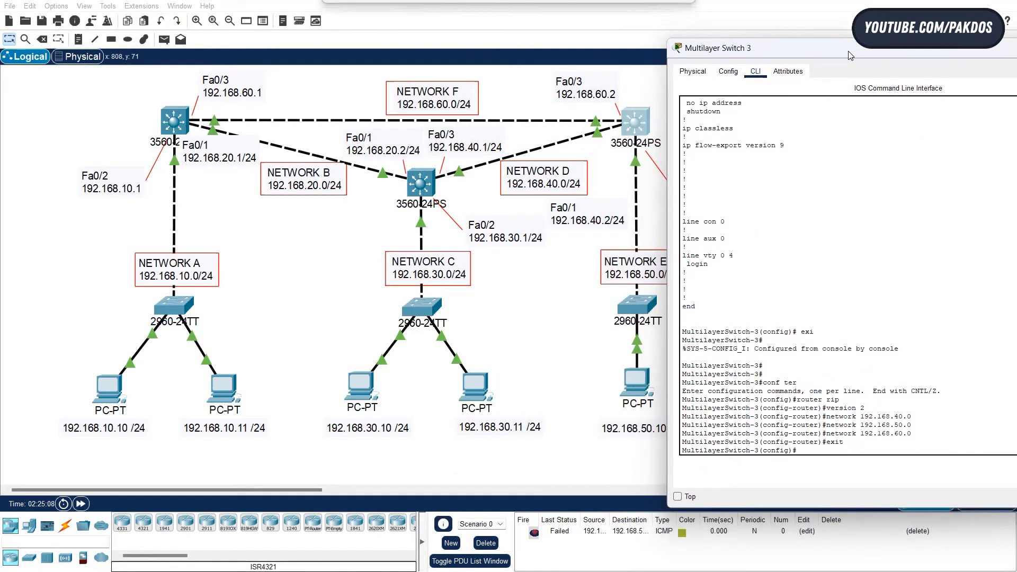
click(551, 303)
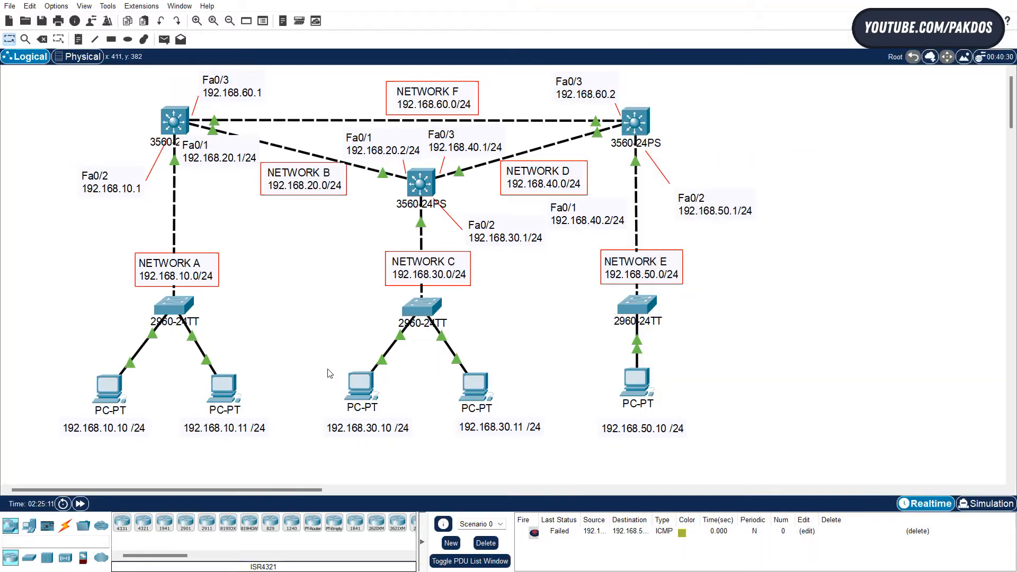
Step: Ping 192.168.50.10 twice from the command prompt of PC 192.168.10.11, then close the PC's window
click(233, 396)
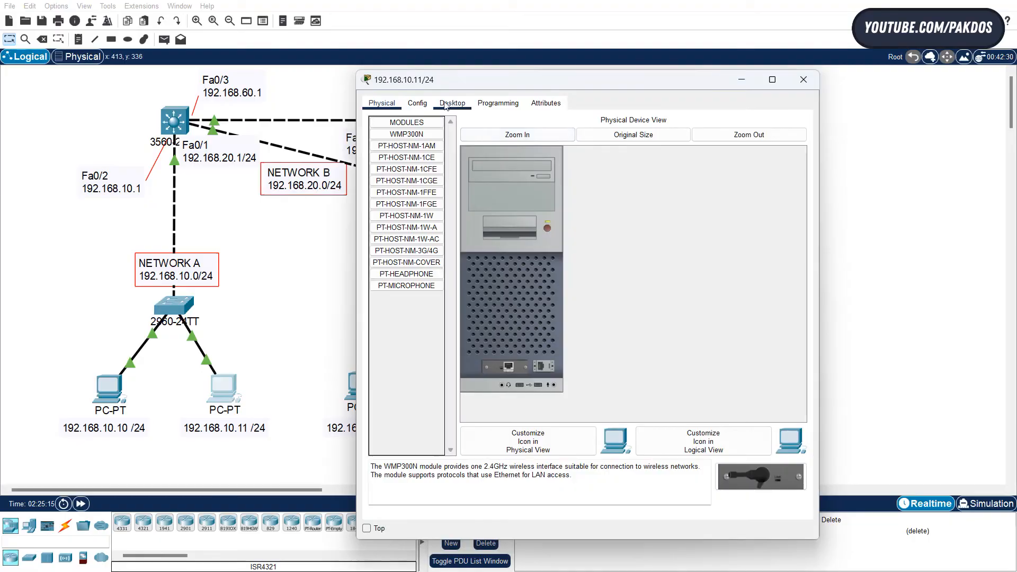
click(465, 106)
drag(499, 83, 759, 77)
click(920, 138)
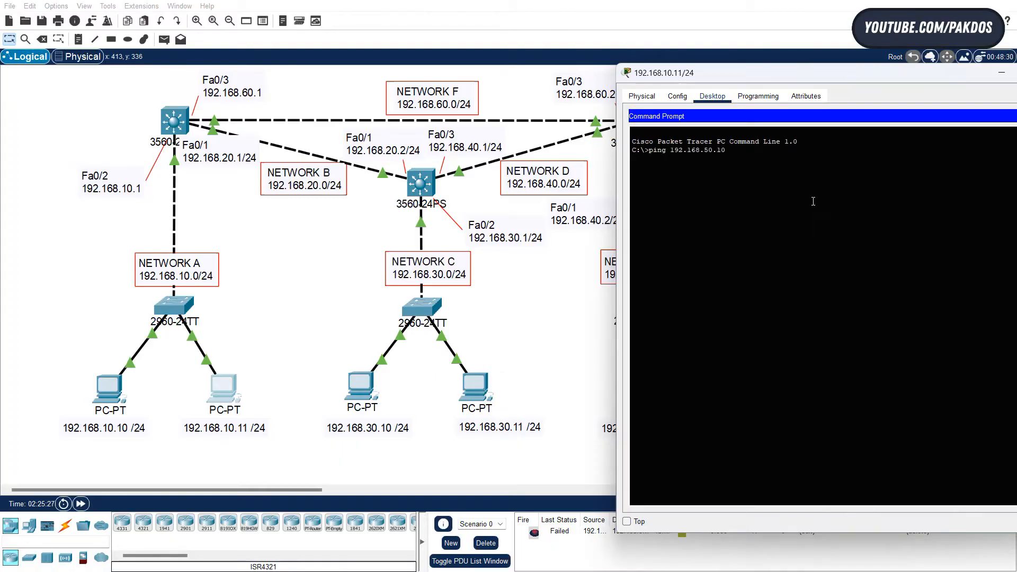
key(Return)
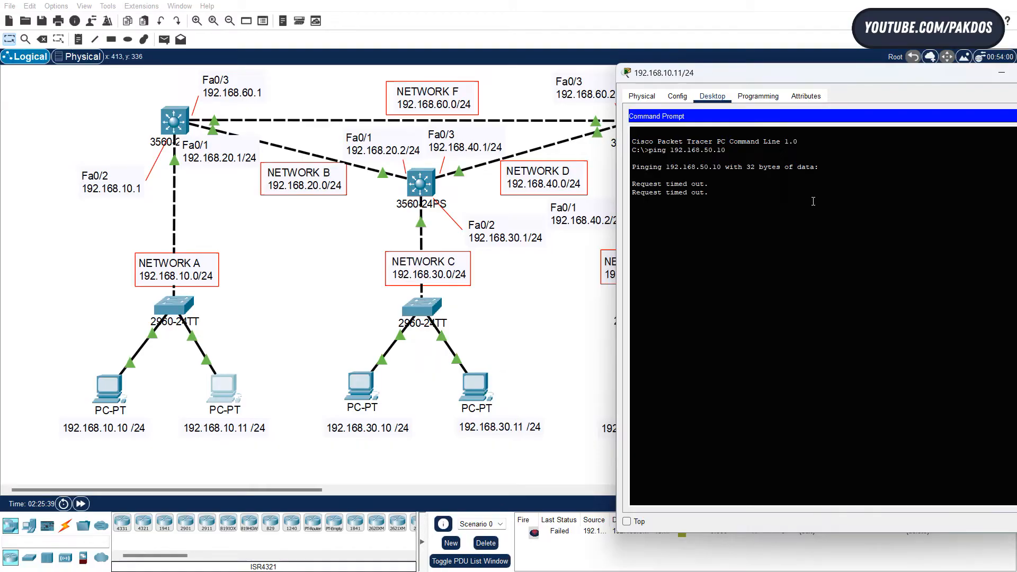
key(Up)
key(Return)
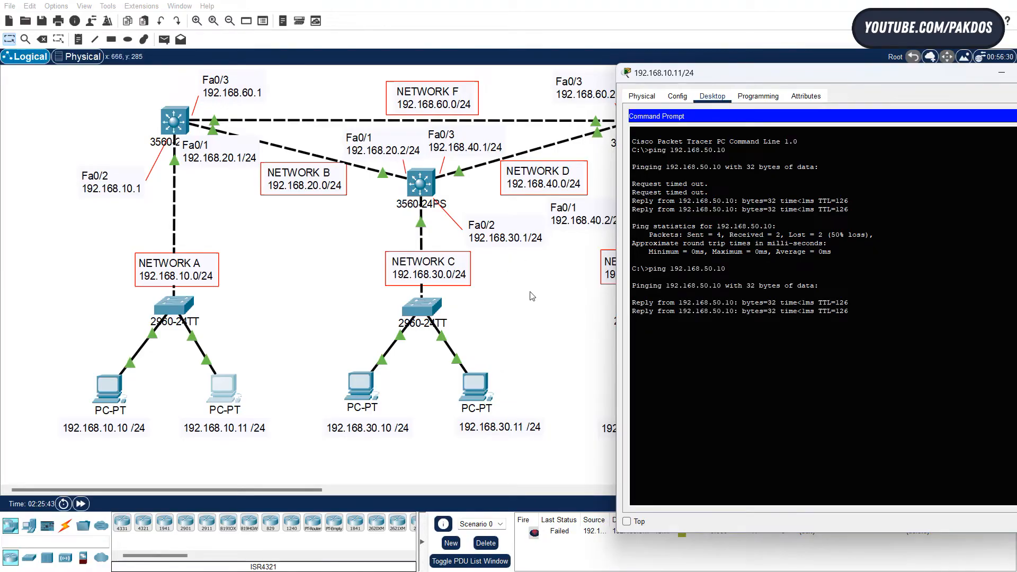
key(alt+F4)
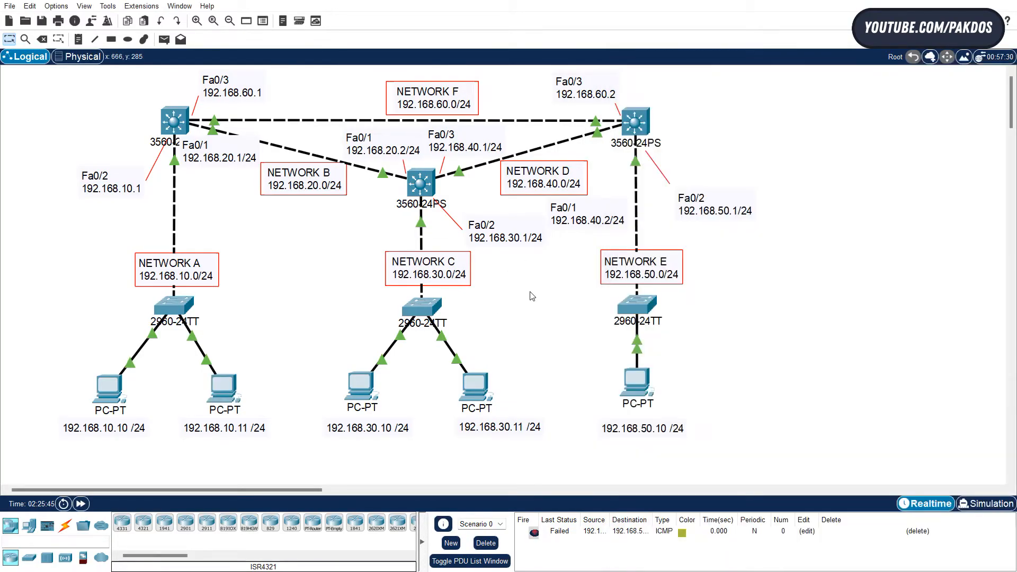
Step: Switch to Simulation mode, review the IPv4 event filters and delete the existing PDU scenario
click(988, 504)
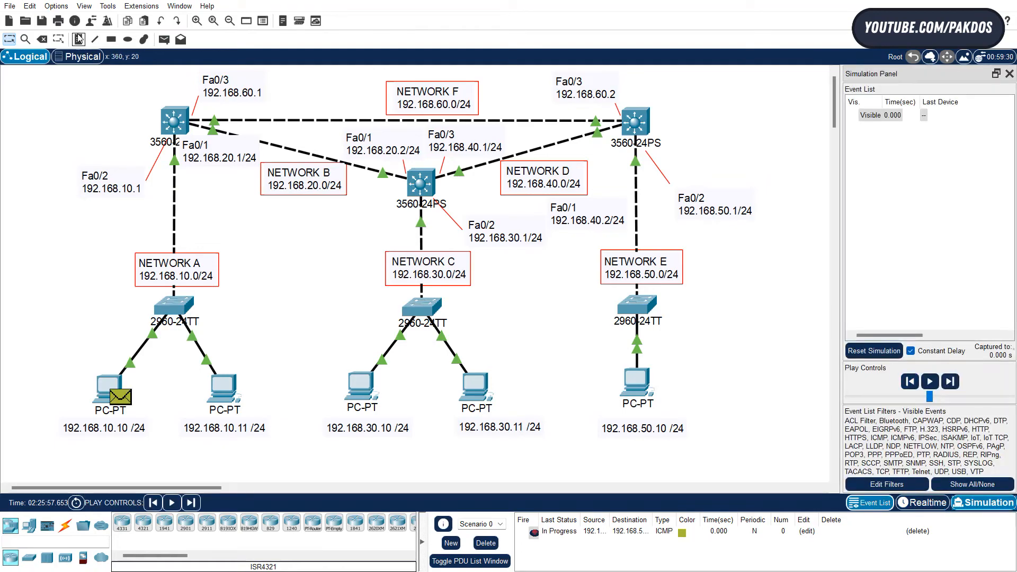
click(887, 484)
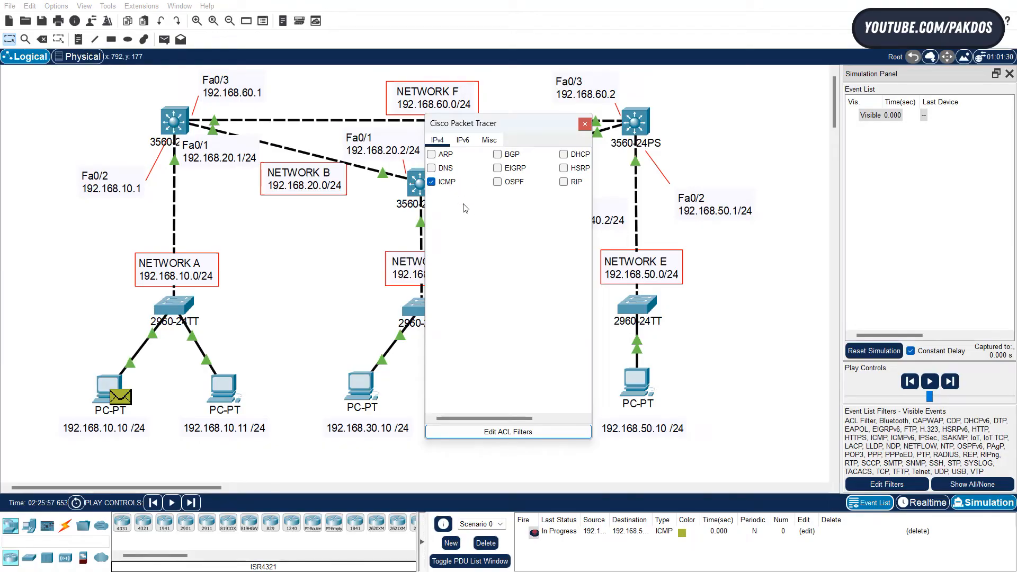
click(585, 125)
click(164, 39)
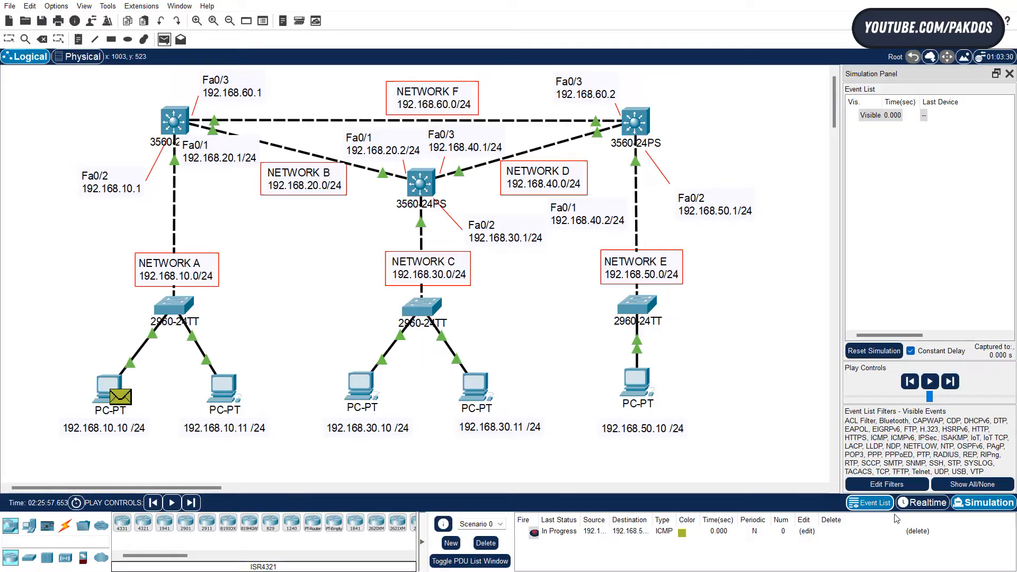
click(486, 543)
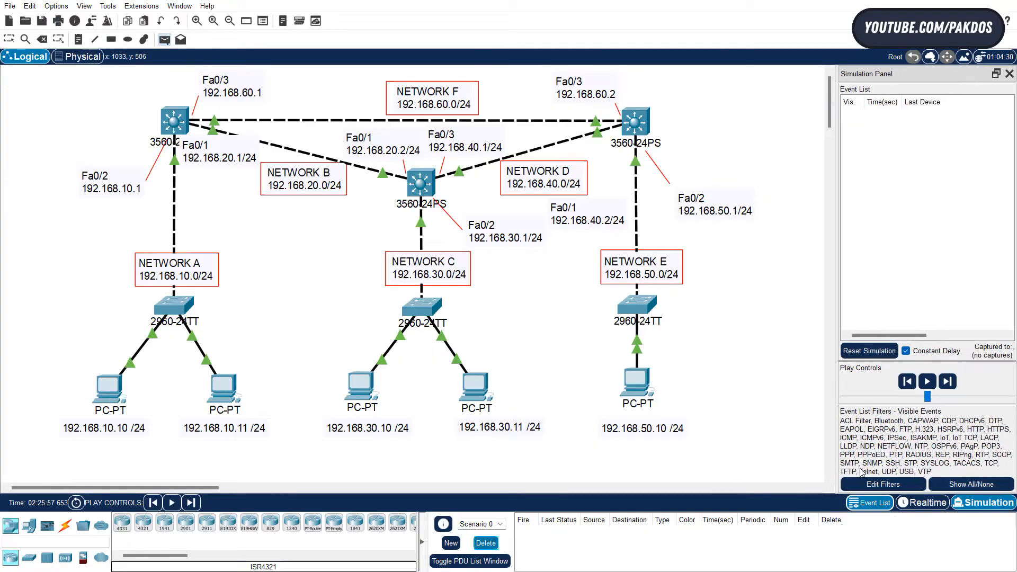
Step: Simulate a simple PDU from PC 192.168.10.11 to PC 192.168.50.10, then clear the scenario and close the simulation panel
click(643, 392)
click(930, 383)
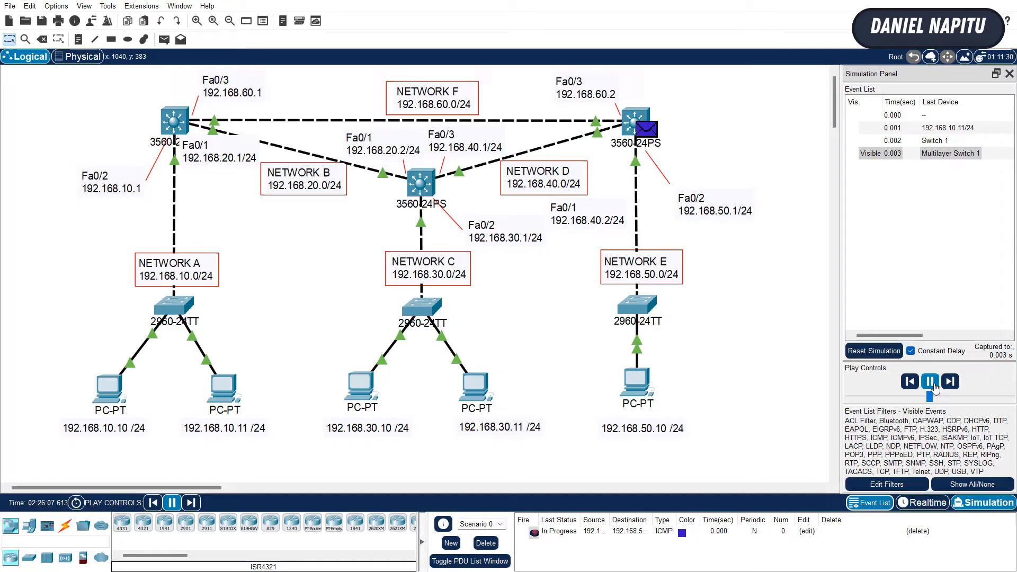
click(933, 386)
click(934, 387)
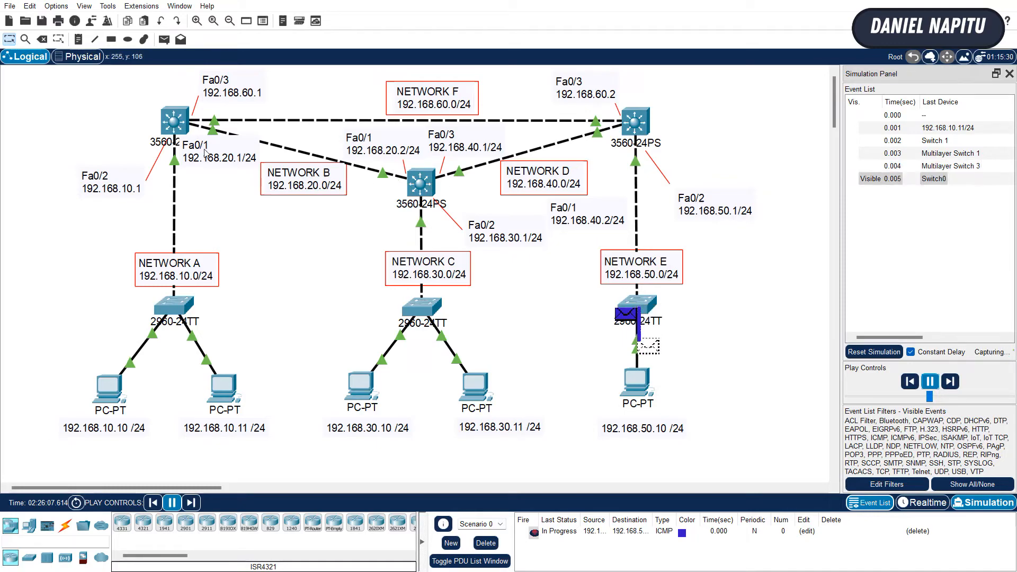
click(486, 543)
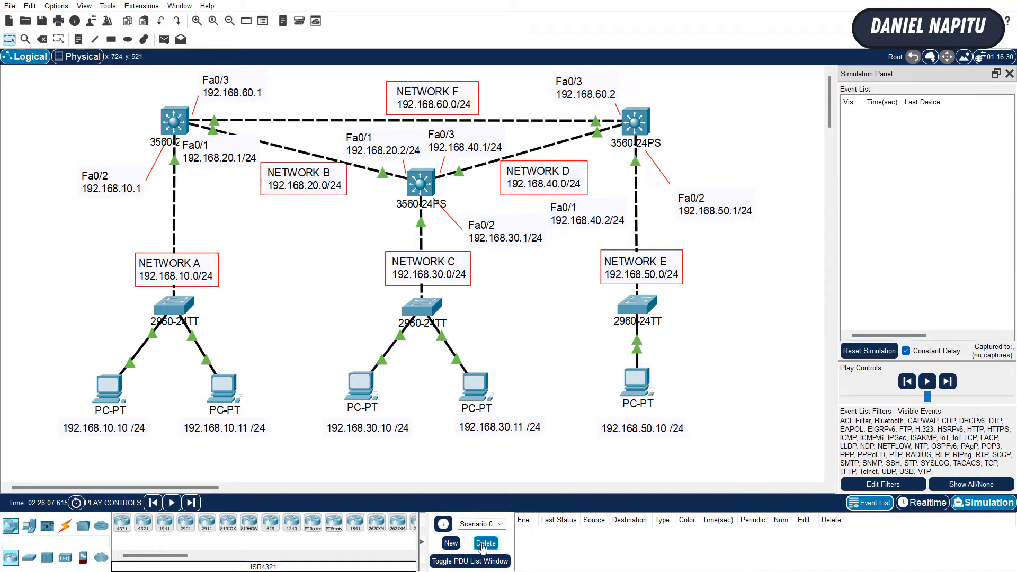
click(1010, 74)
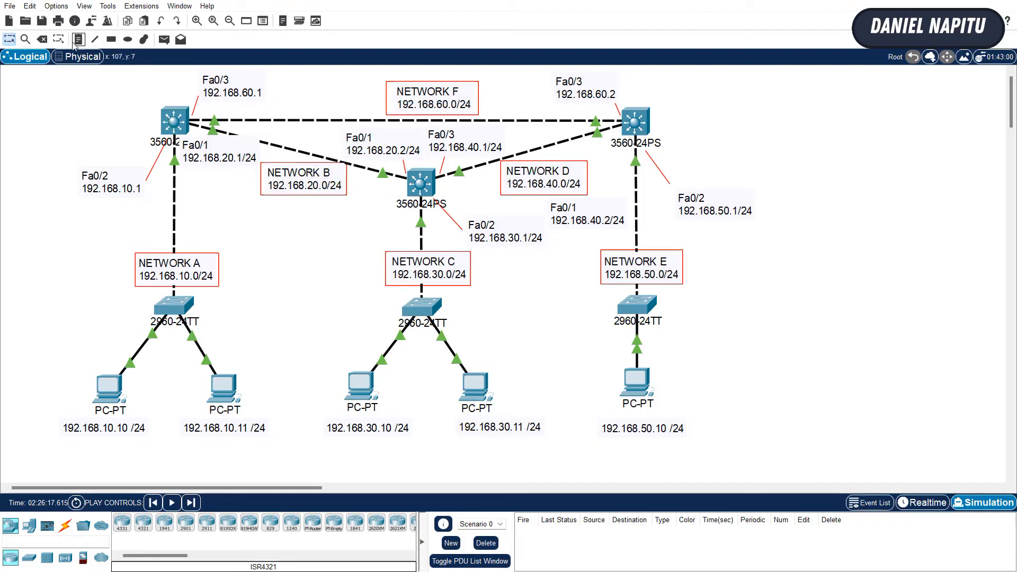
Step: Delete the Network F link between Multilayer Switch 1 and Multilayer Switch 3
click(43, 40)
click(500, 121)
key(Escape)
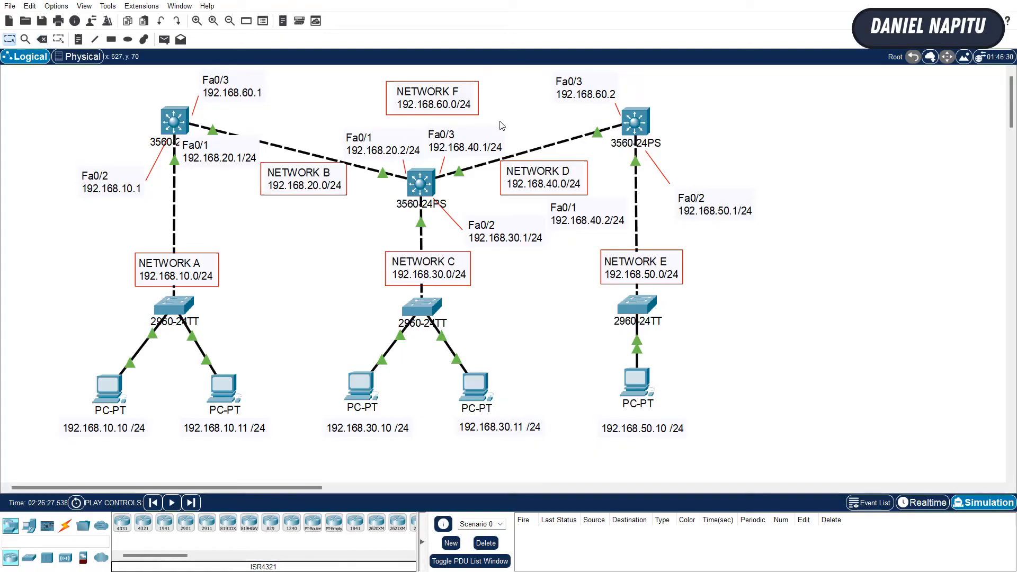
Step: Add a simple PDU from PC 192.168.10.11 to PC 192.168.50.10 and show the simulation event list
click(164, 39)
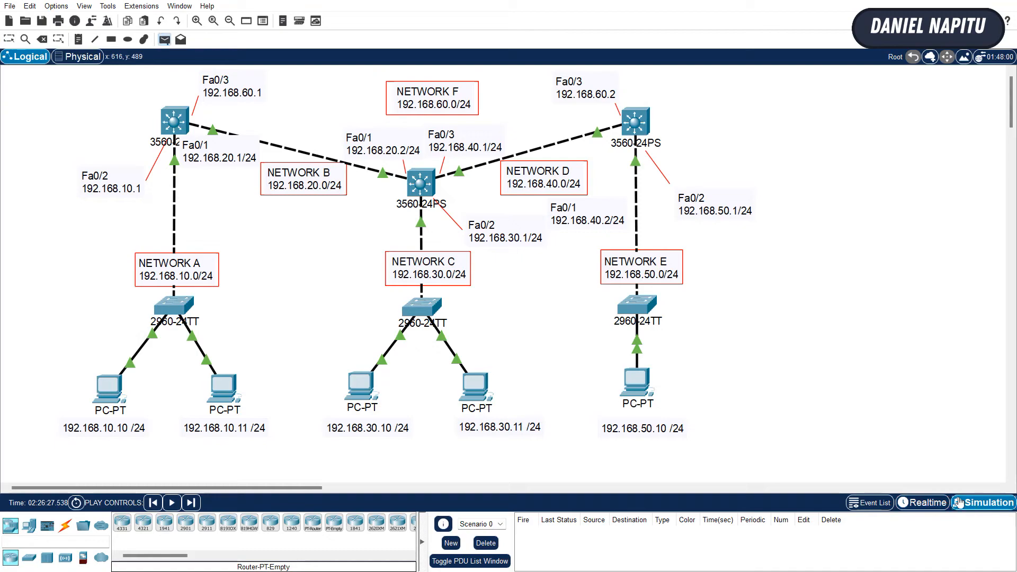
click(225, 391)
click(640, 389)
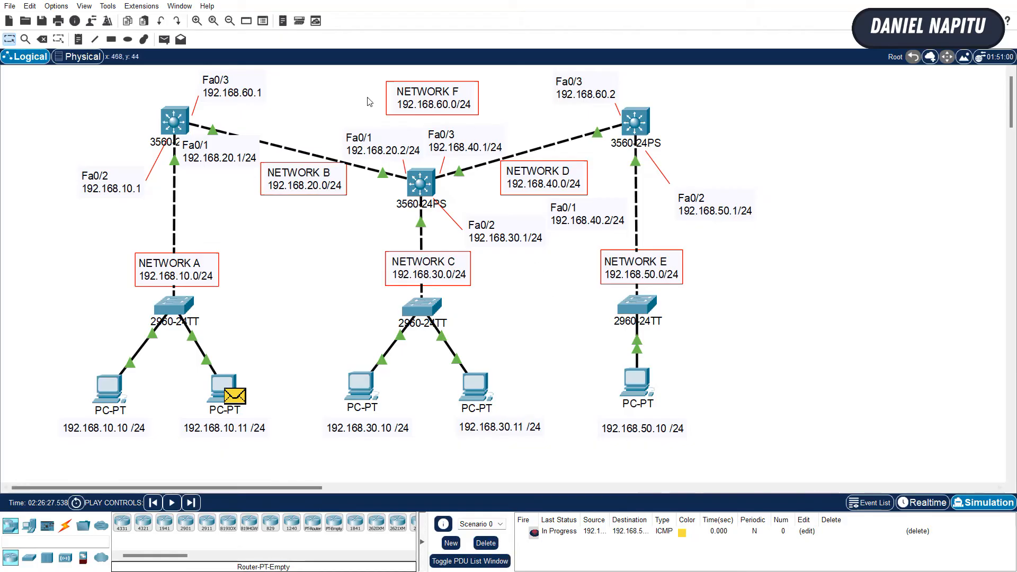
click(976, 504)
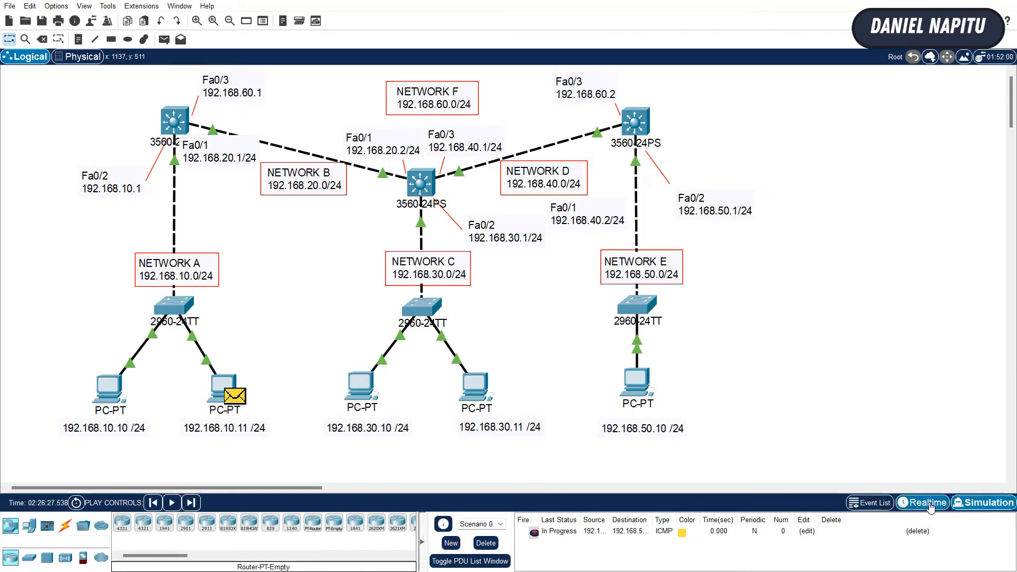
click(976, 504)
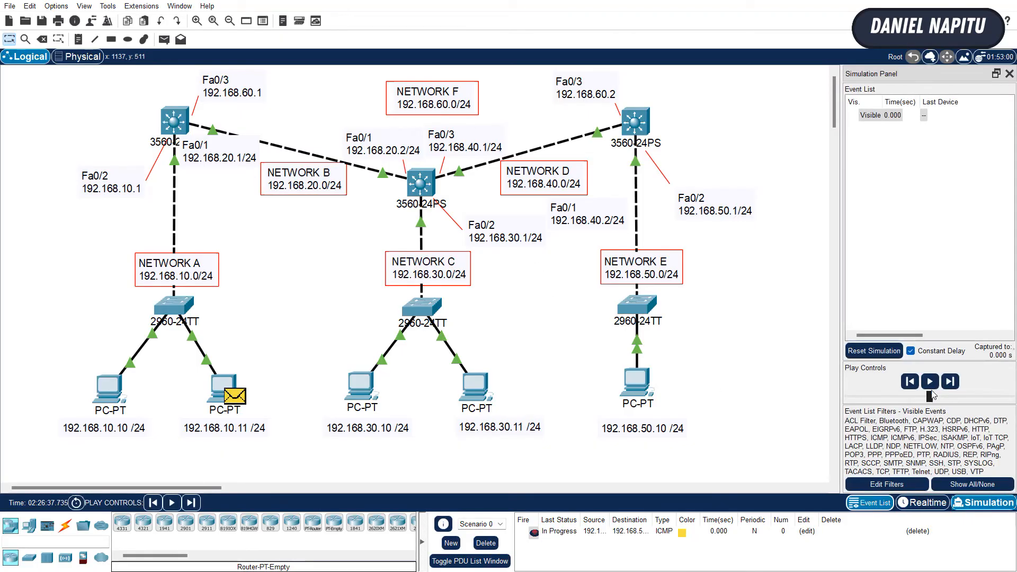
Step: Run the simulation with pauses to trace the packet's path without the Network F link, then delete the scenario
click(929, 382)
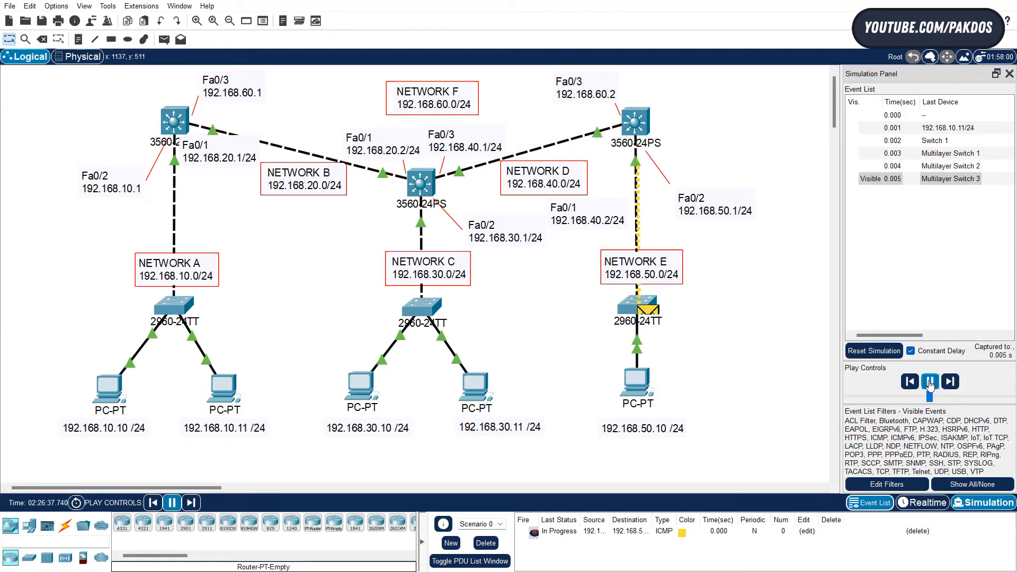
click(930, 382)
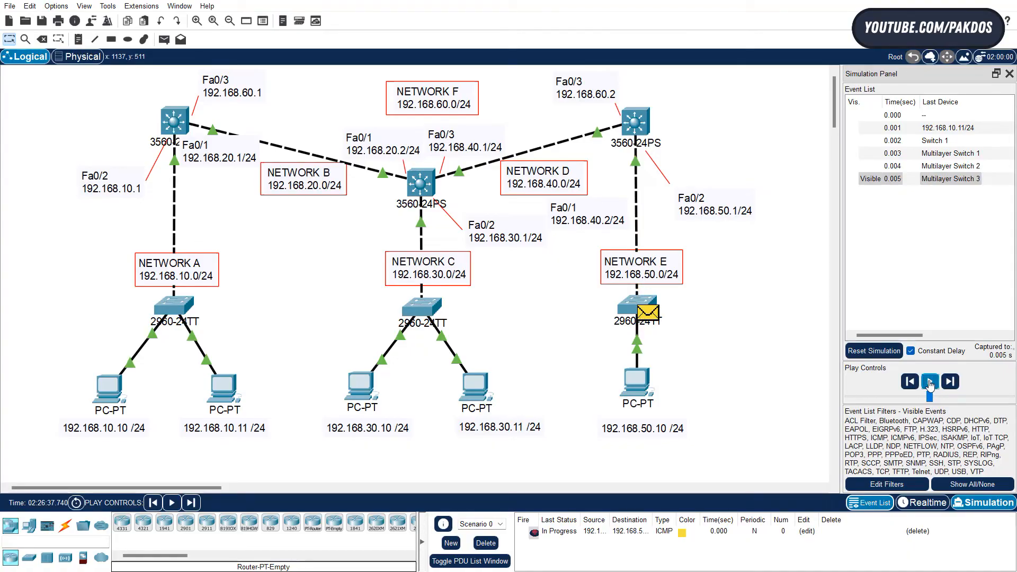
click(930, 382)
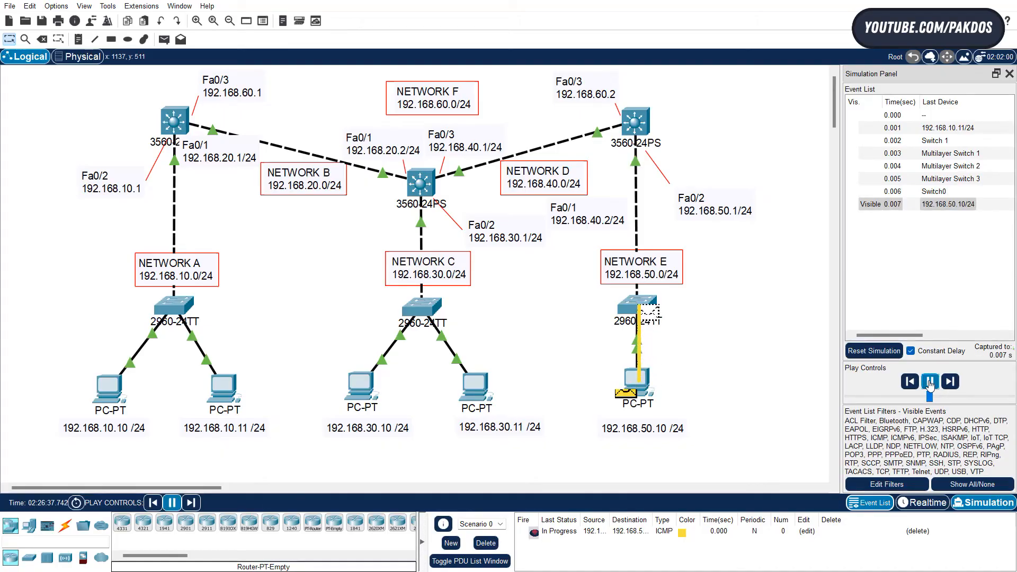
click(930, 382)
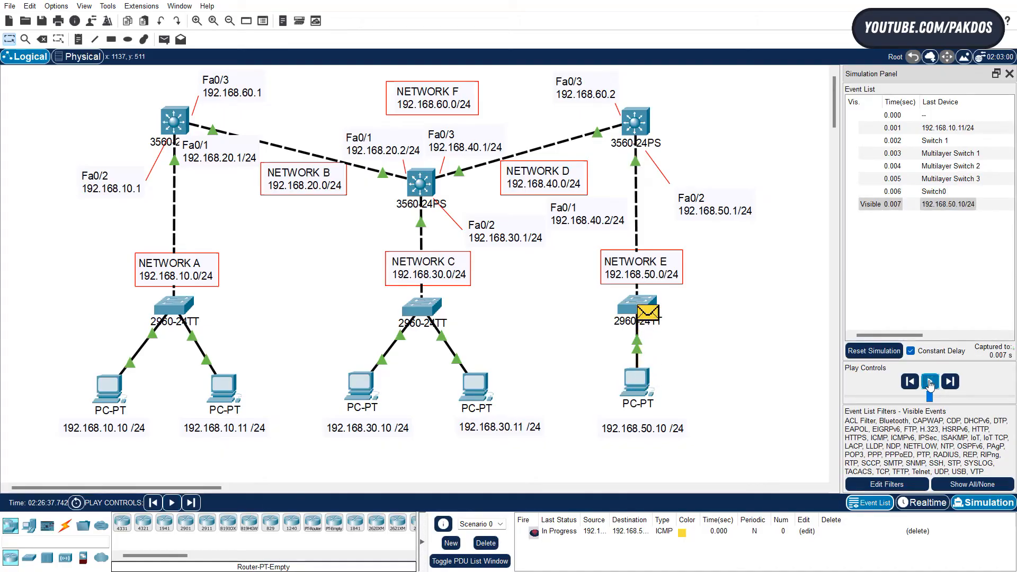
click(930, 383)
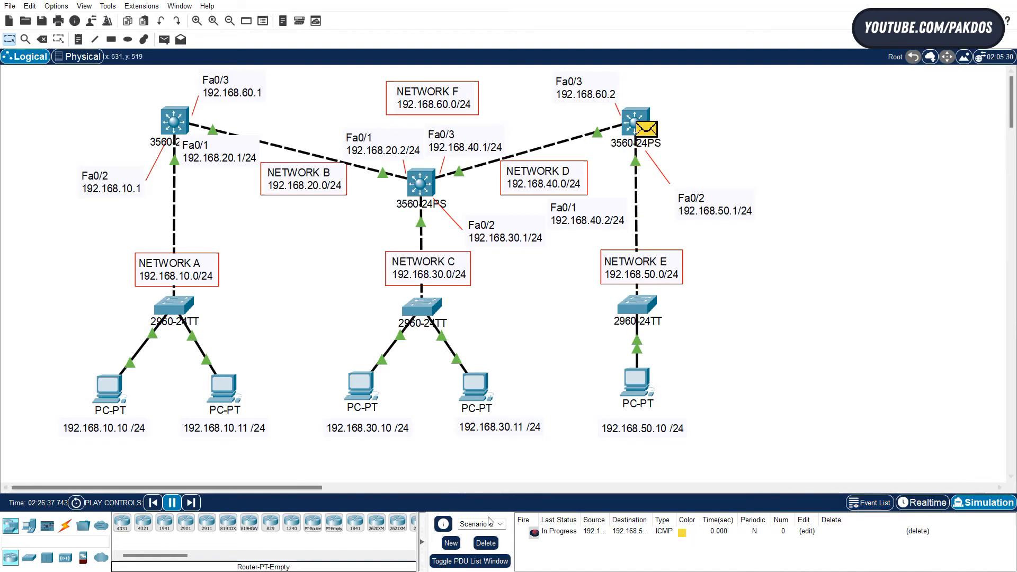
click(485, 542)
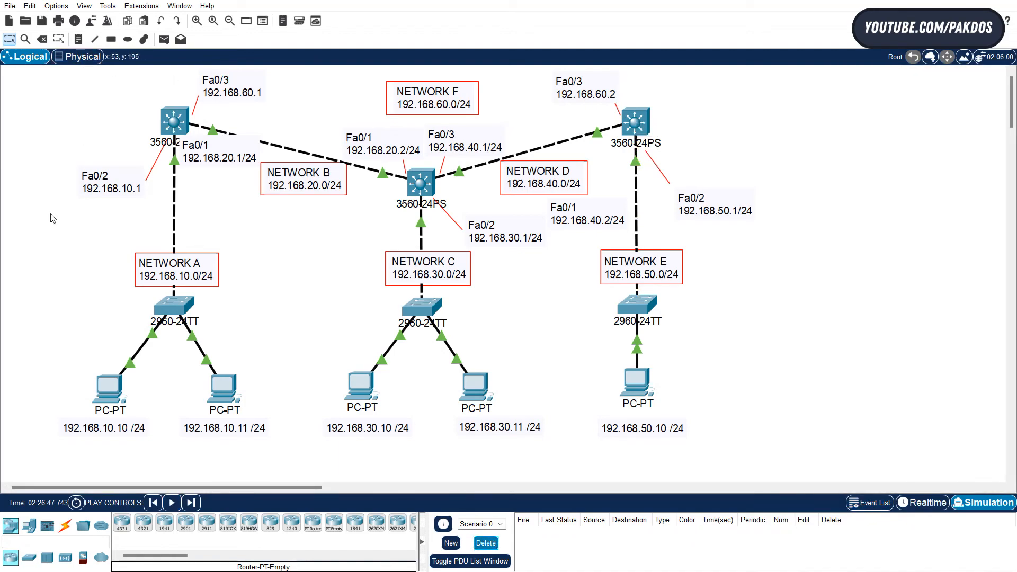
Step: Reconnect Multilayer Switch 1 to Multilayer Switch 3 across Network F with an automatically chosen connection
click(65, 526)
click(121, 523)
click(175, 121)
click(634, 121)
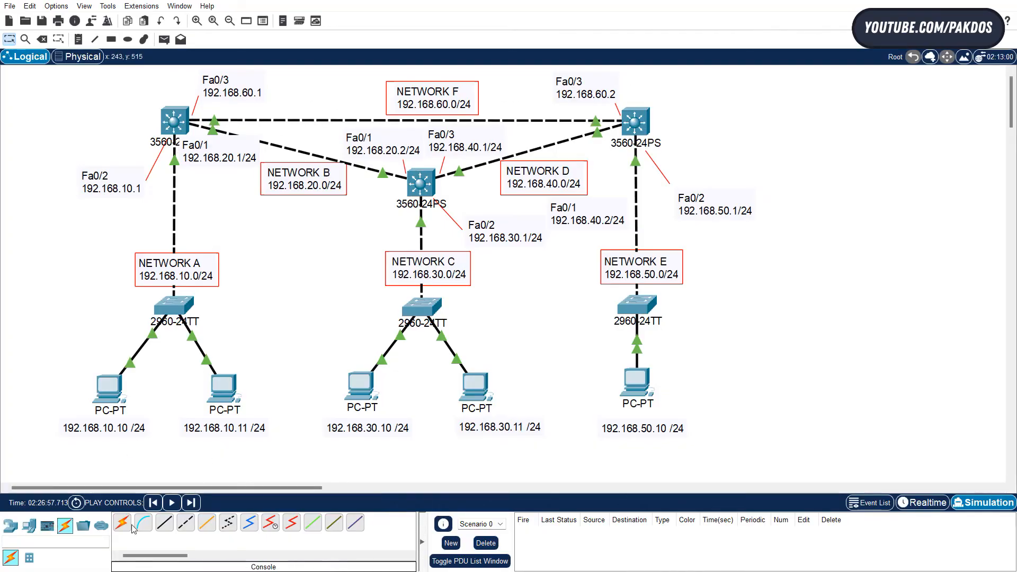
Step: Create another simple PDU from PC 192.168.10.11 to PC 192.168.50.10 and re-enter Simulation mode for the restored topology
click(164, 40)
click(224, 393)
click(637, 385)
click(922, 503)
click(983, 502)
Step: Play the simulation with a pause to trace the packet over the restored link, then close the panel and delete the scenario
click(929, 382)
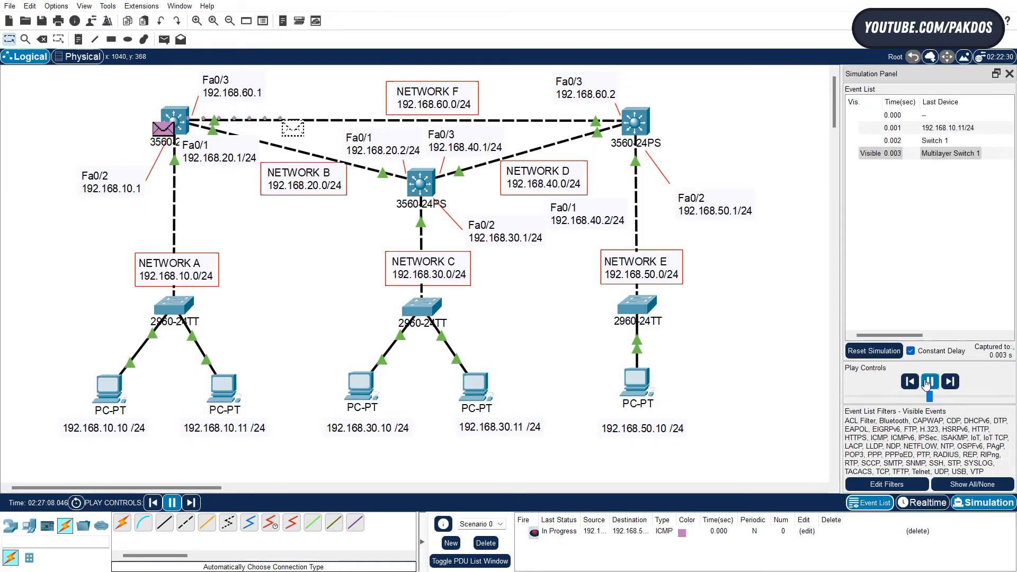
click(928, 383)
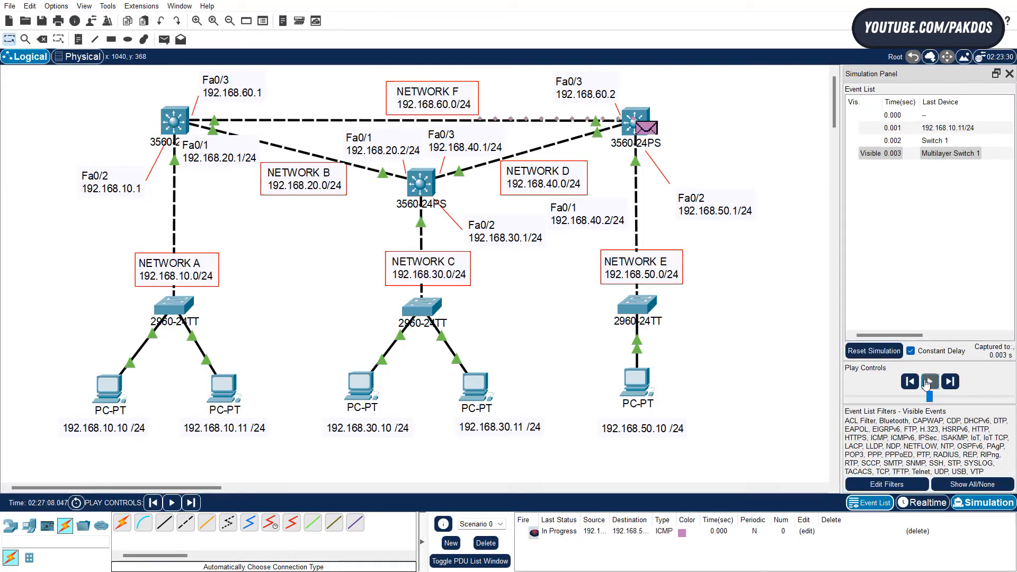
click(928, 382)
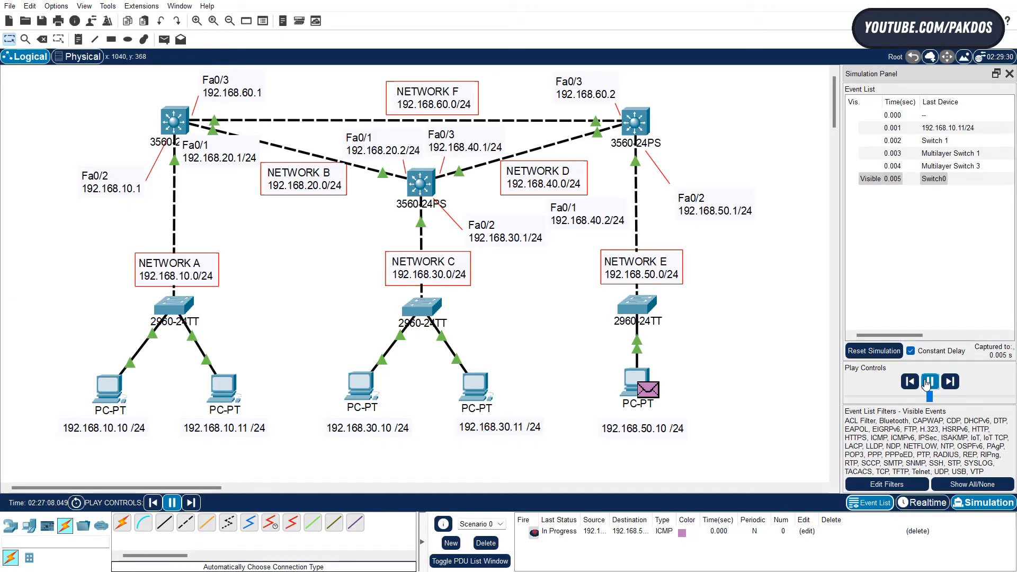
click(1011, 74)
click(486, 543)
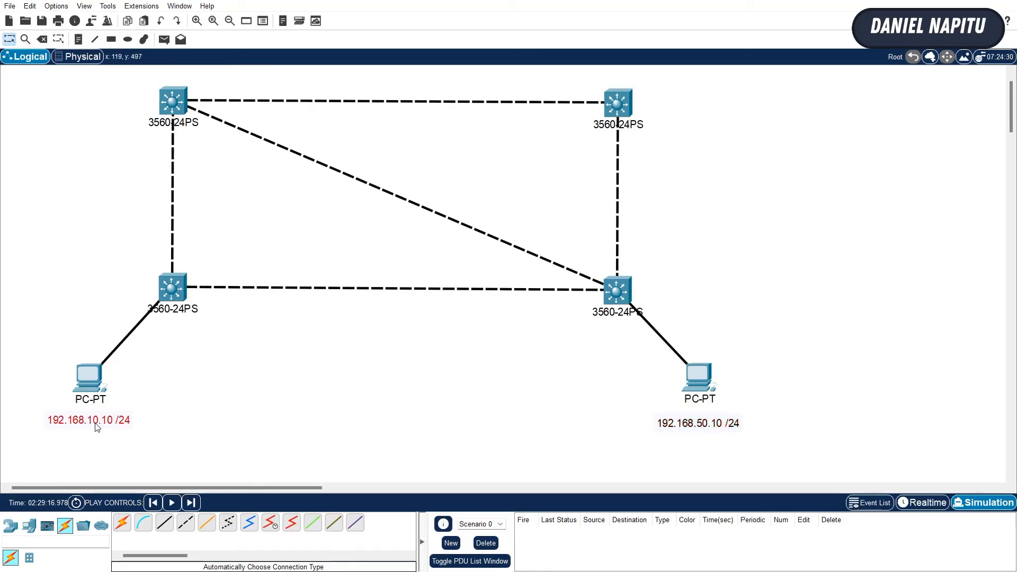
Step: Shift PC 192.168.10.10 slightly closer to its multilayer switch in the four-switch topology
drag(93, 389, 96, 381)
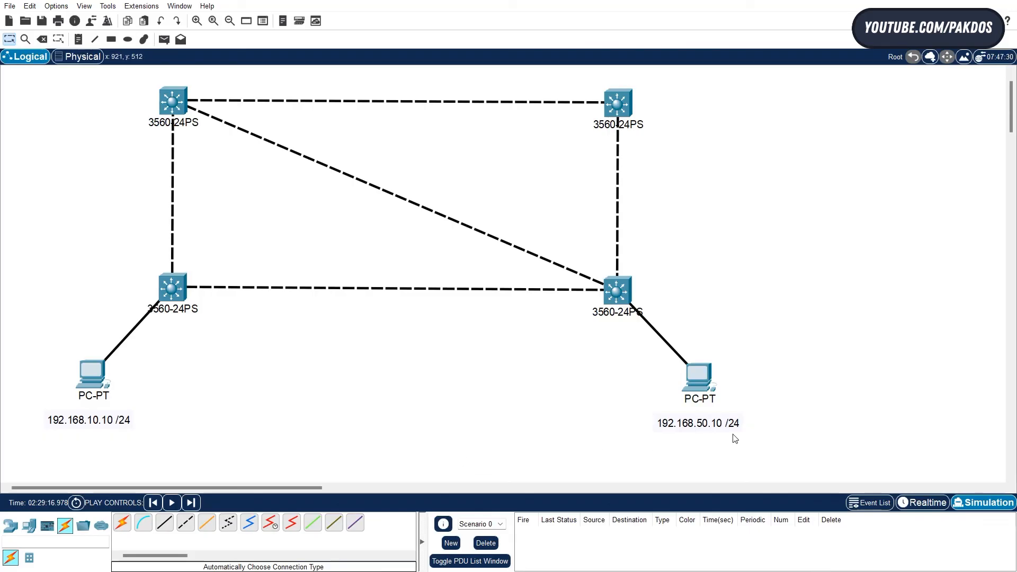
mouse_move(701, 387)
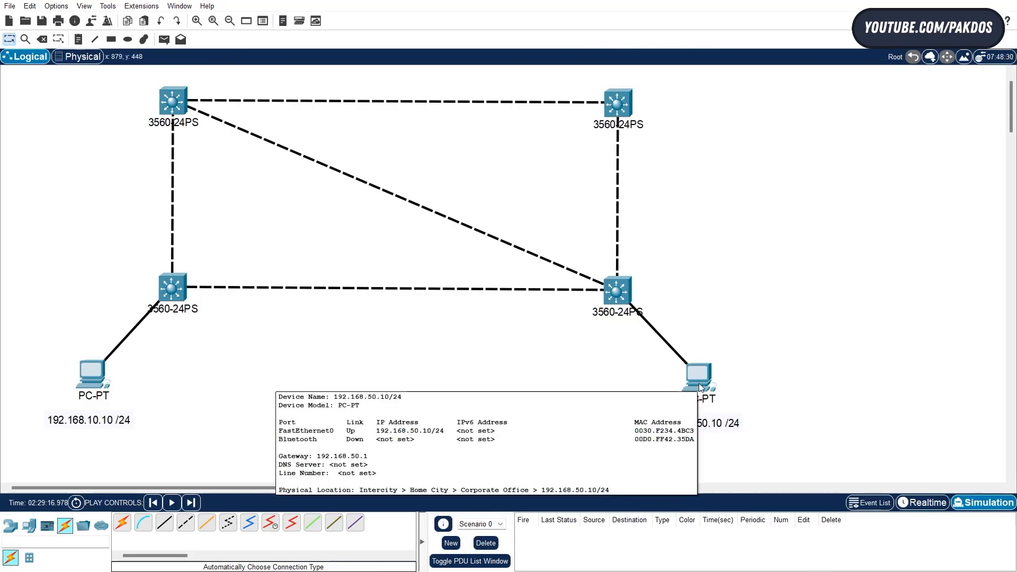